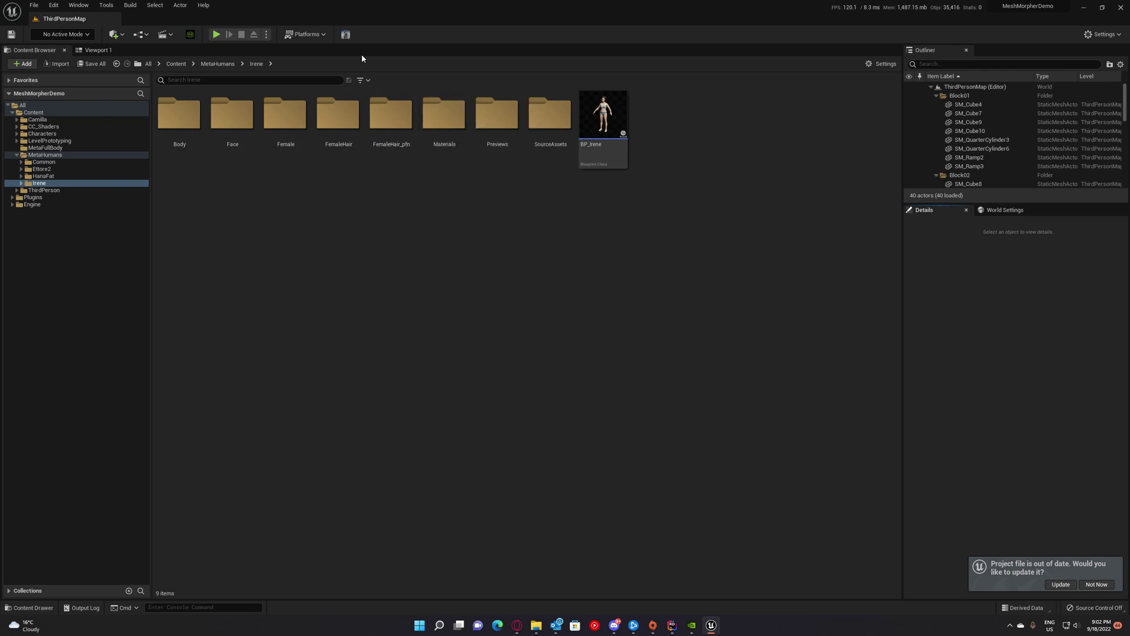
Look through the character assets in the Ettore2, MetaFullBody and Camilla content folders.
left_click(66, 168)
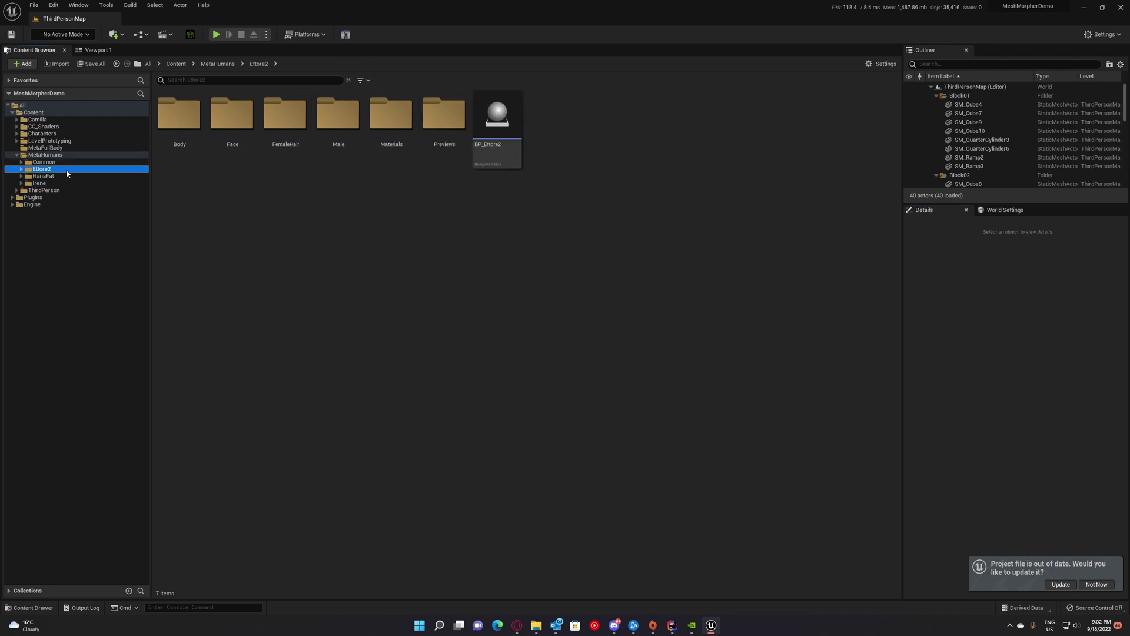
left_click(48, 155)
left_click(46, 148)
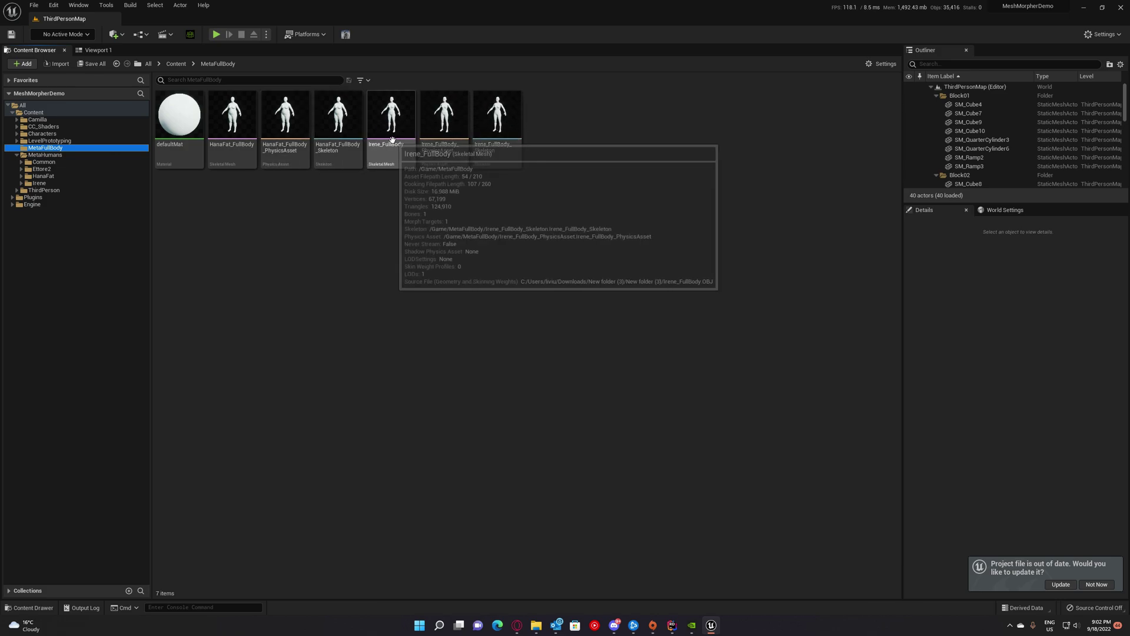
left_click(42, 120)
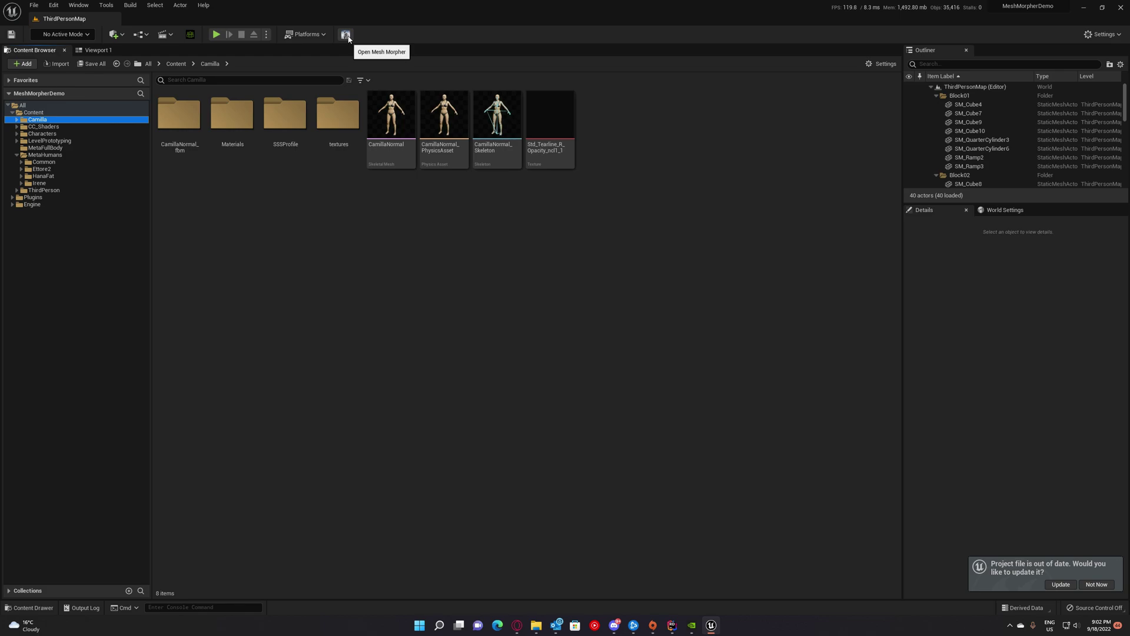
Open the Irene_FullBody skeletal mesh from the MetaFullBody folder in Mesh Morpher and maximize its editor.
left_click(47, 148)
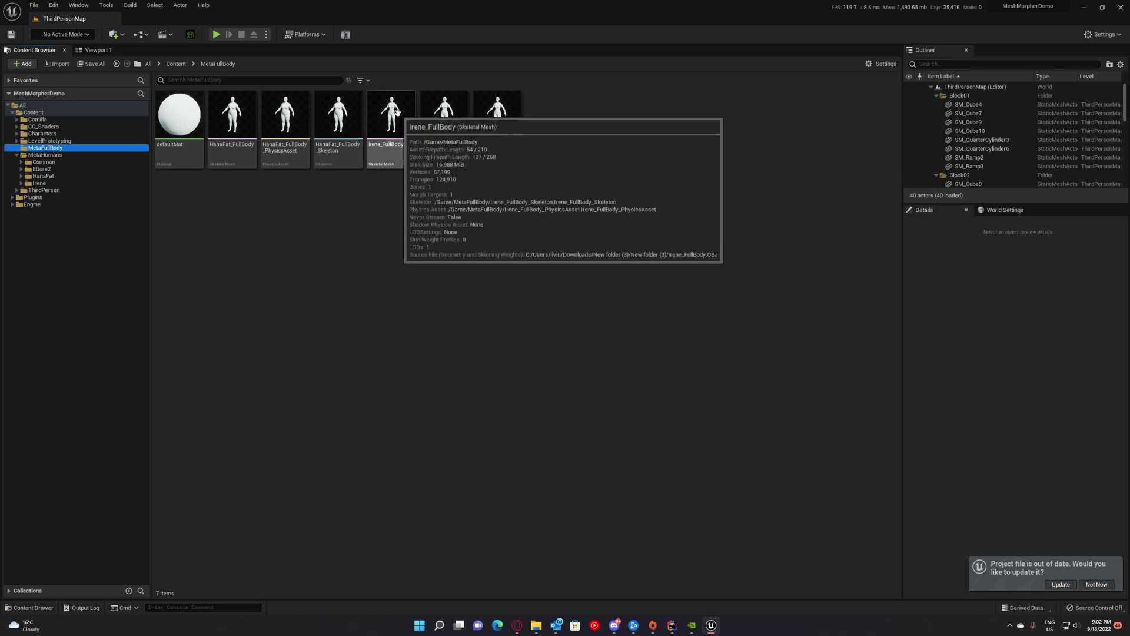
left_click(388, 141)
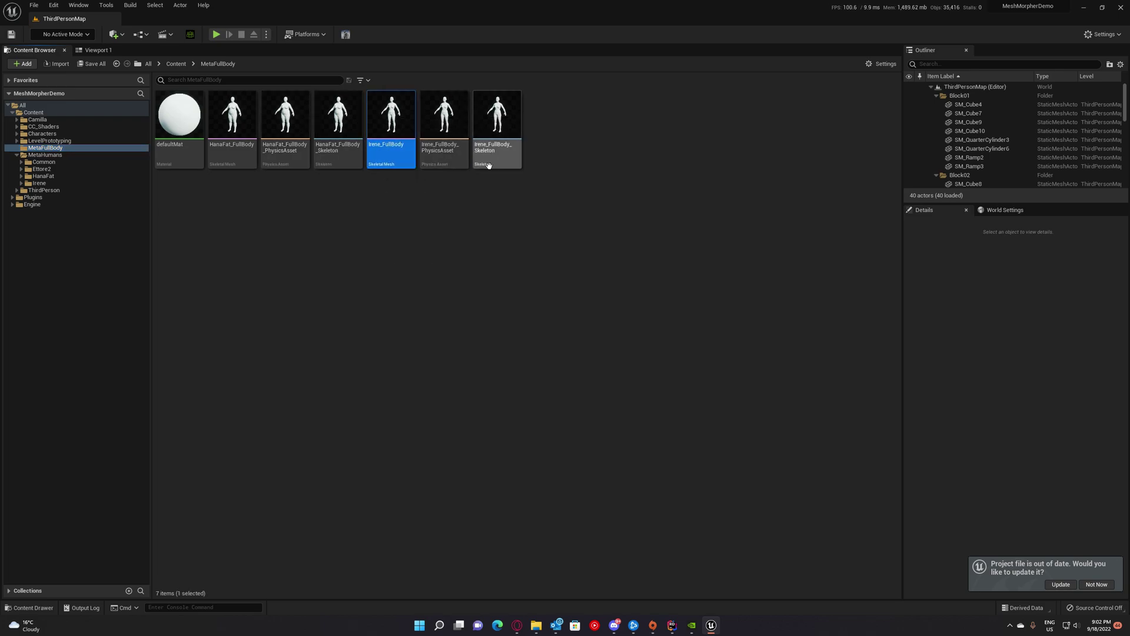
left_click(345, 34)
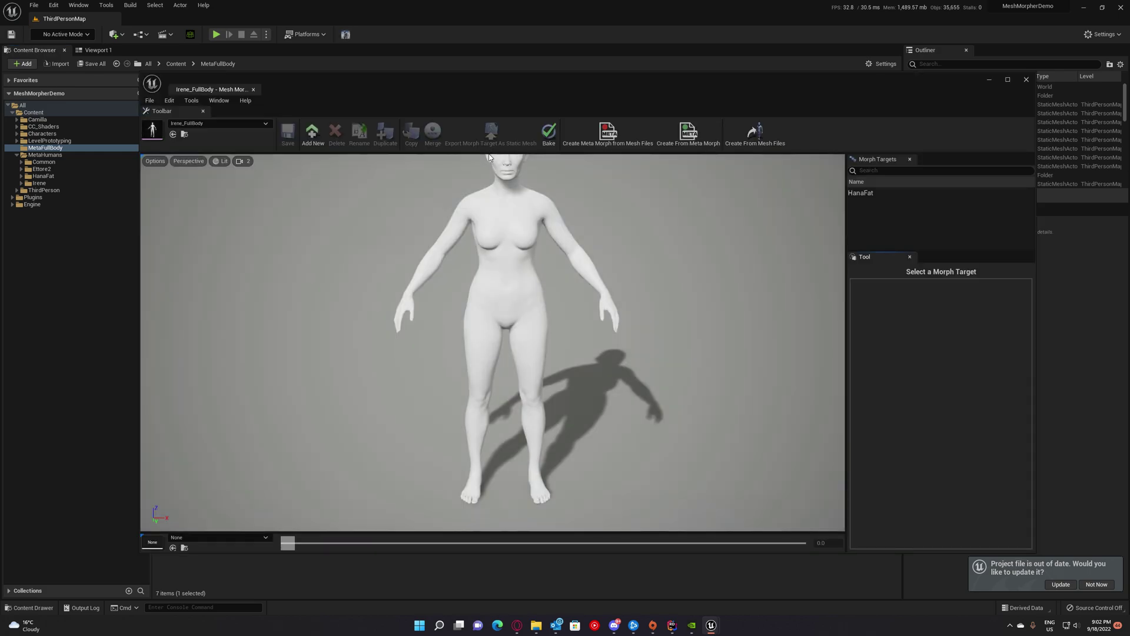
double_click(527, 78)
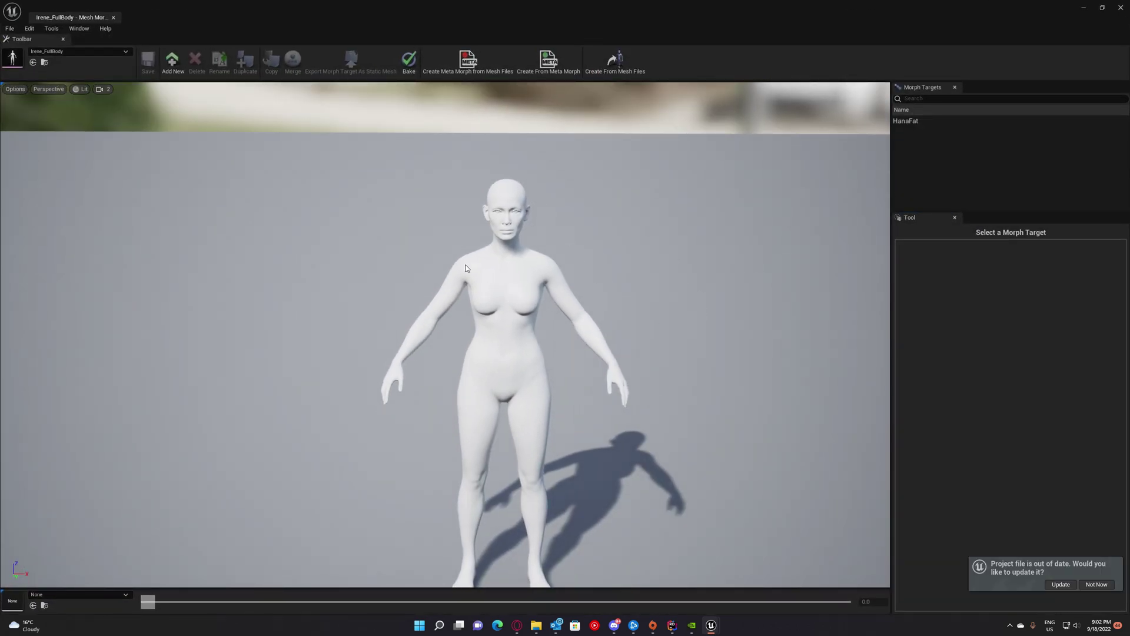
Start creating a morph target from a mesh, with CamillaNormal as the source mesh and CamillaNew as the morph name.
left_click(52, 28)
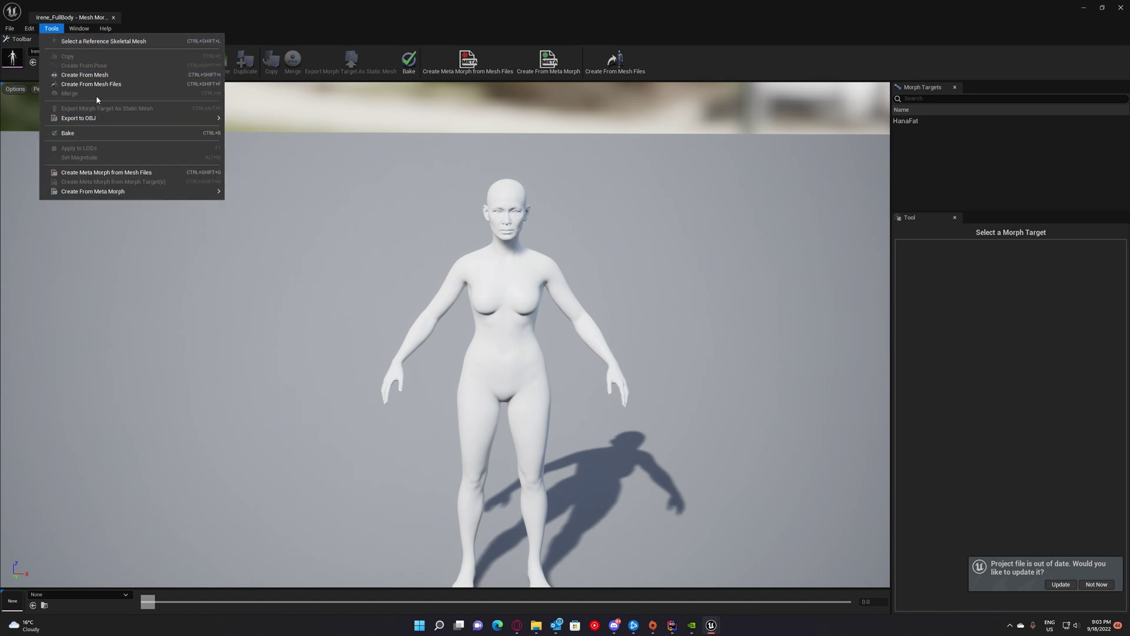
left_click(88, 75)
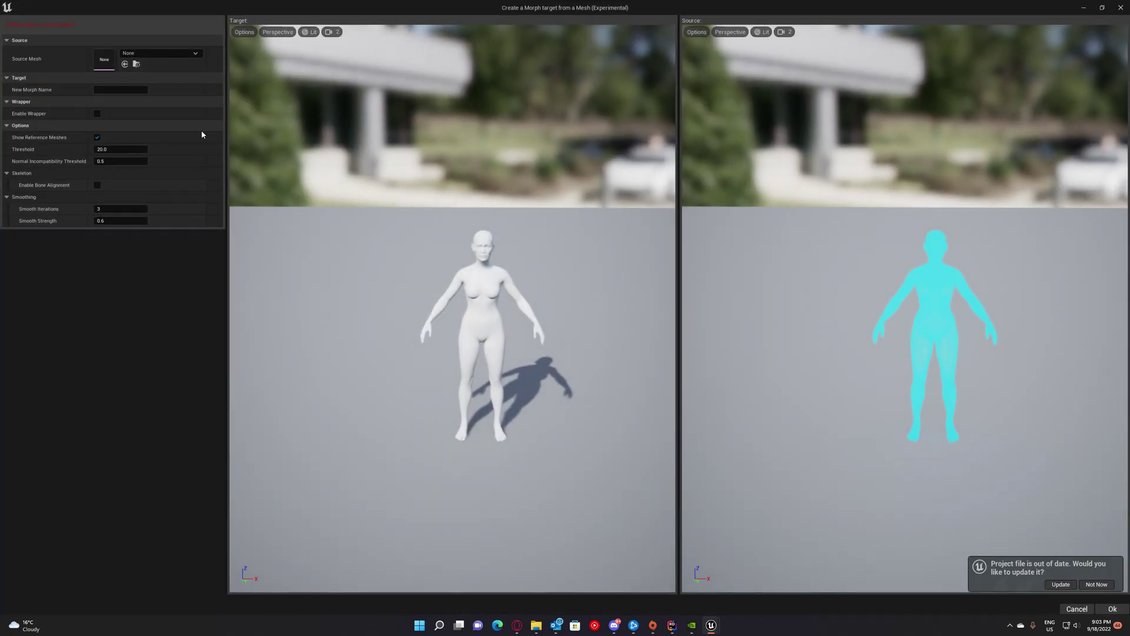
left_click(159, 53)
left_click(189, 132)
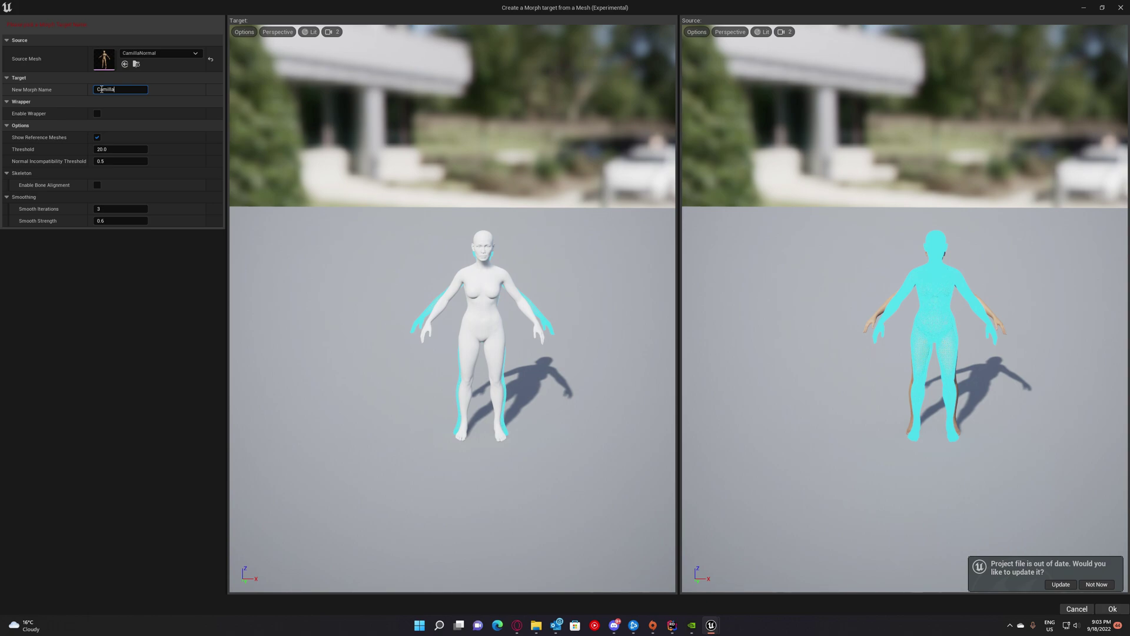
left_click(101, 89)
type("CamillaNew")
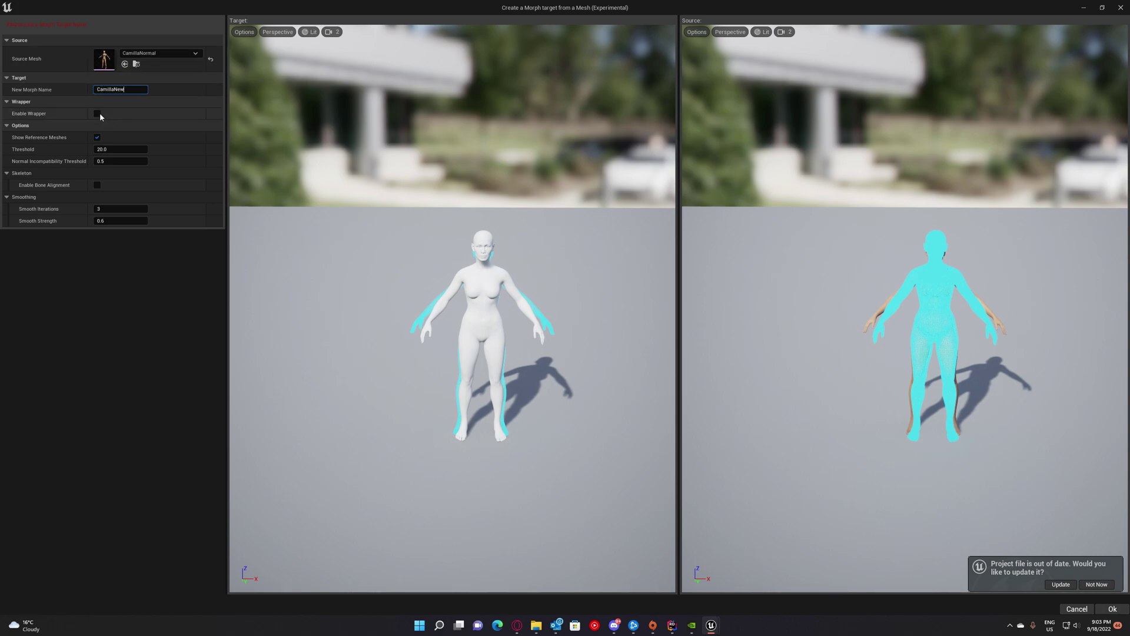
Enable the wrapper and reset its settings and the control points settings to their defaults.
left_click(97, 113)
left_click(671, 330)
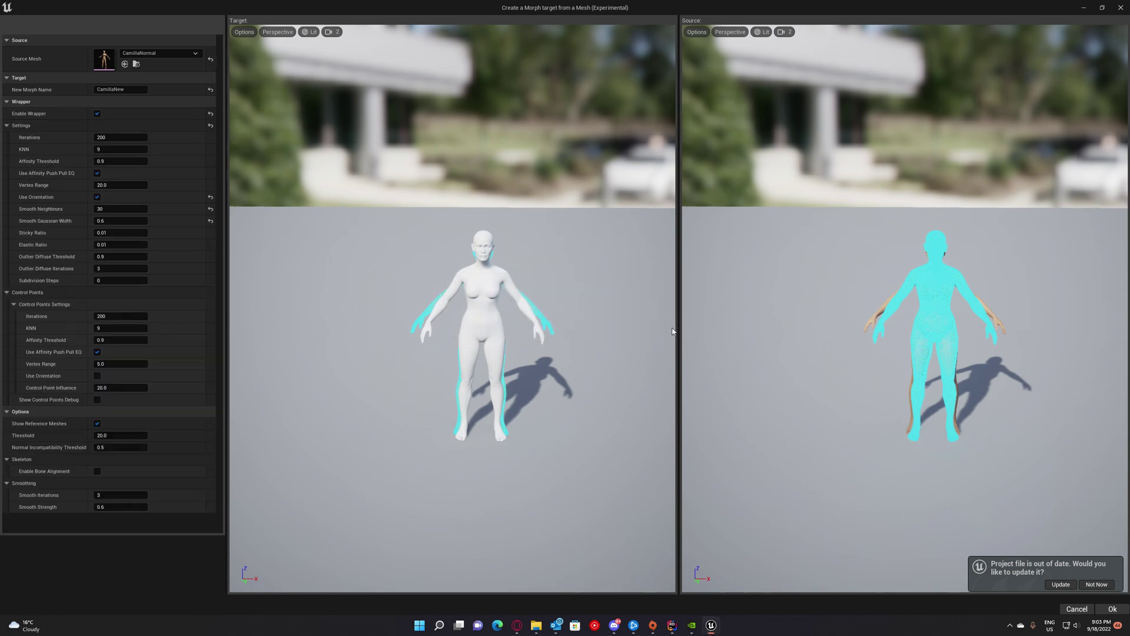
left_click(210, 126)
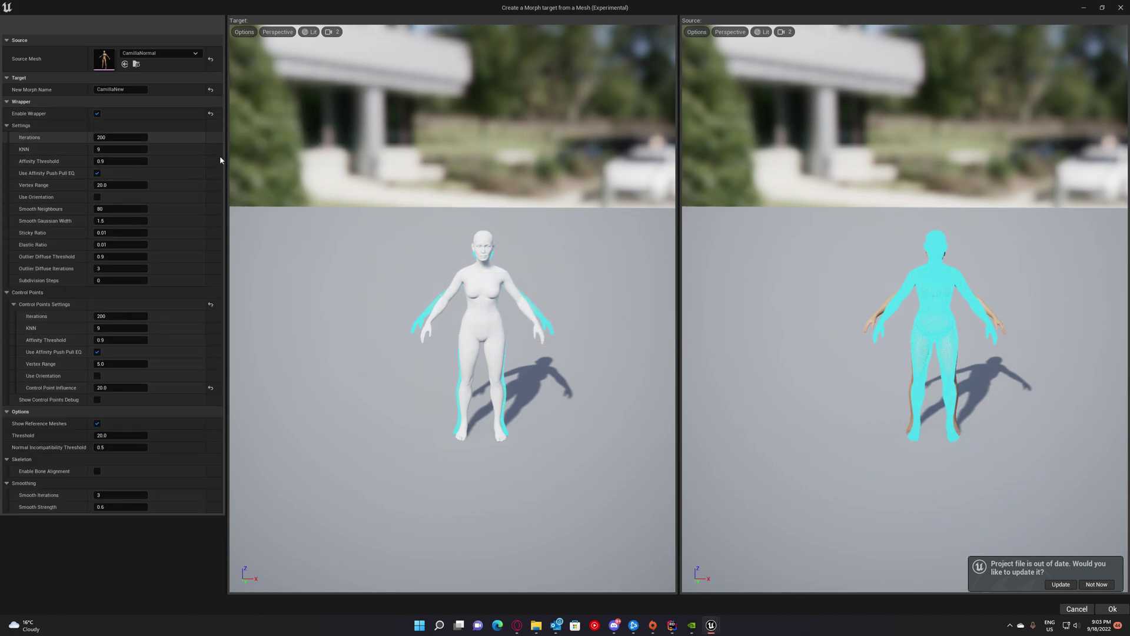
left_click(211, 305)
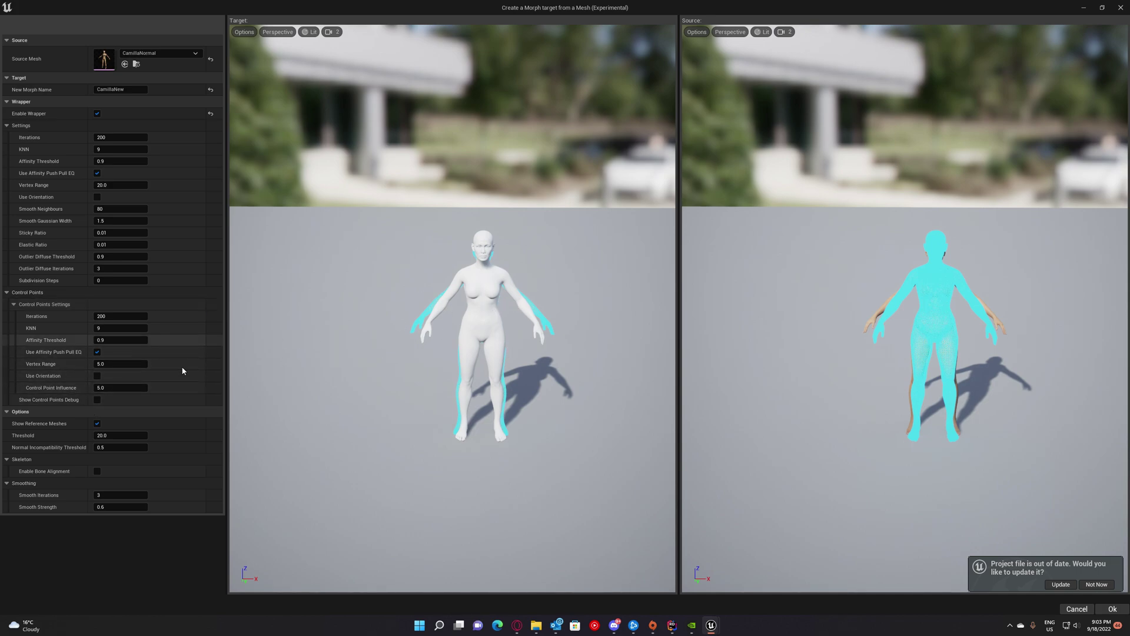
Examine from several angles how the source and reference meshes overlap in the Target and Source views.
key("a")
key("w")
right_click_drag(560, 384, 689, 376)
left_click_drag(762, 417, 780, 344)
right_click_drag(623, 369, 616, 409)
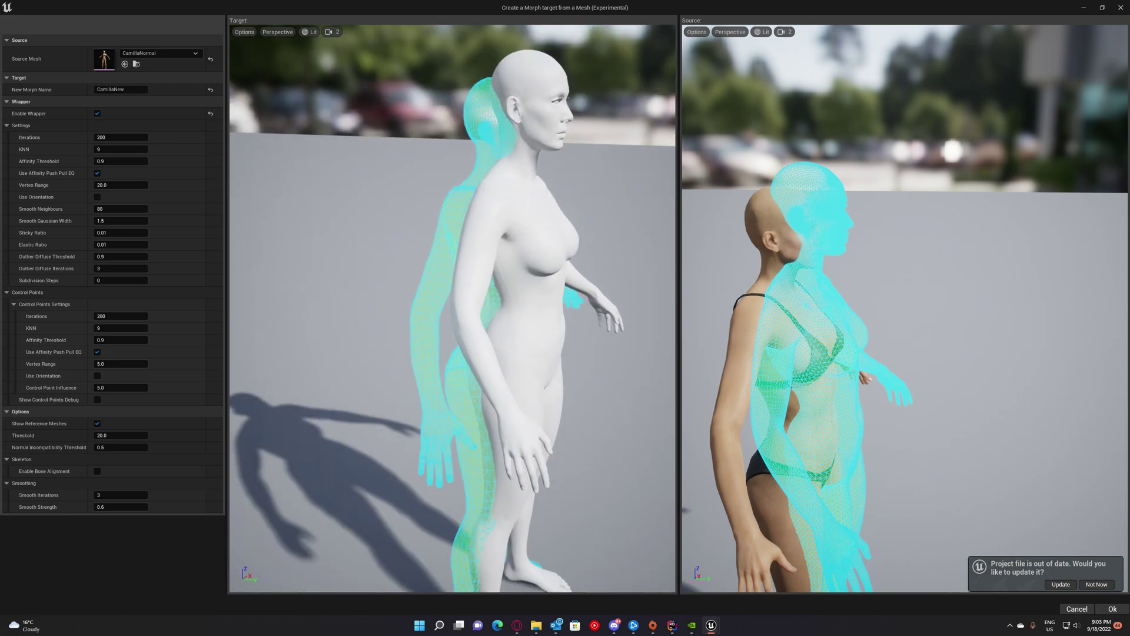
key("a")
right_click_drag(841, 357, 874, 421)
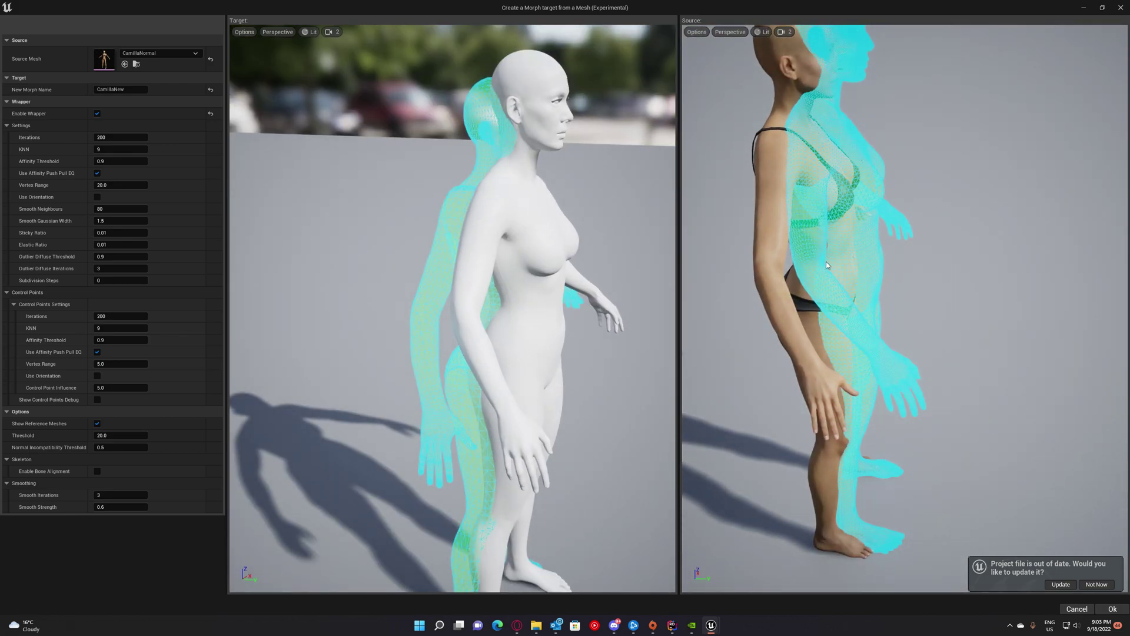
right_click_drag(841, 266, 862, 230)
key("a")
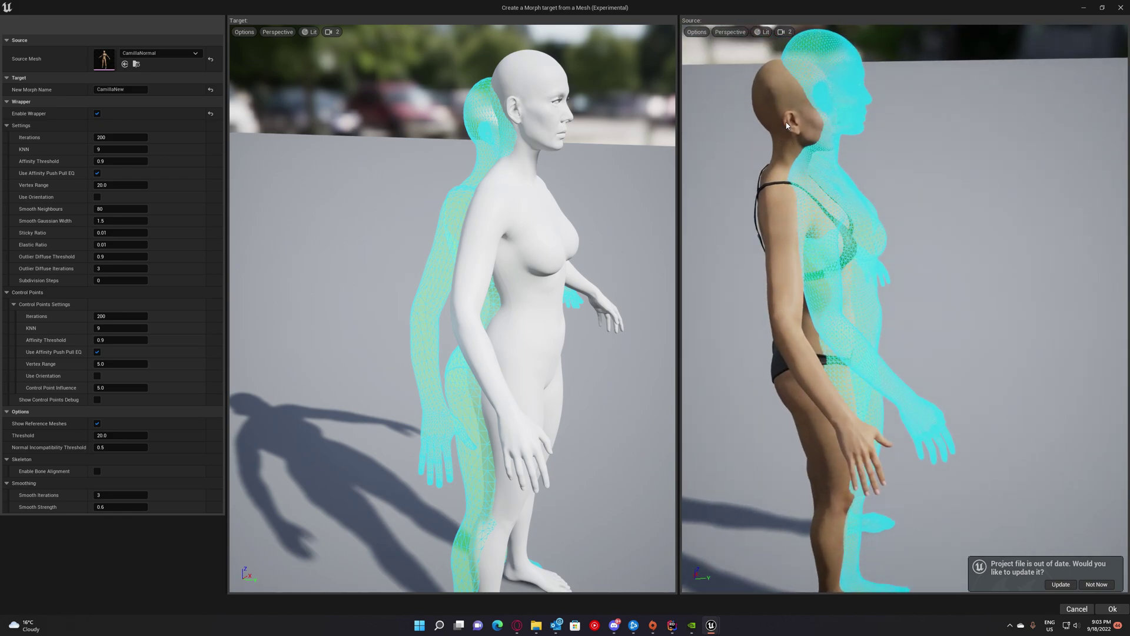
right_click_drag(781, 284, 695, 330)
left_click_drag(706, 289, 826, 323)
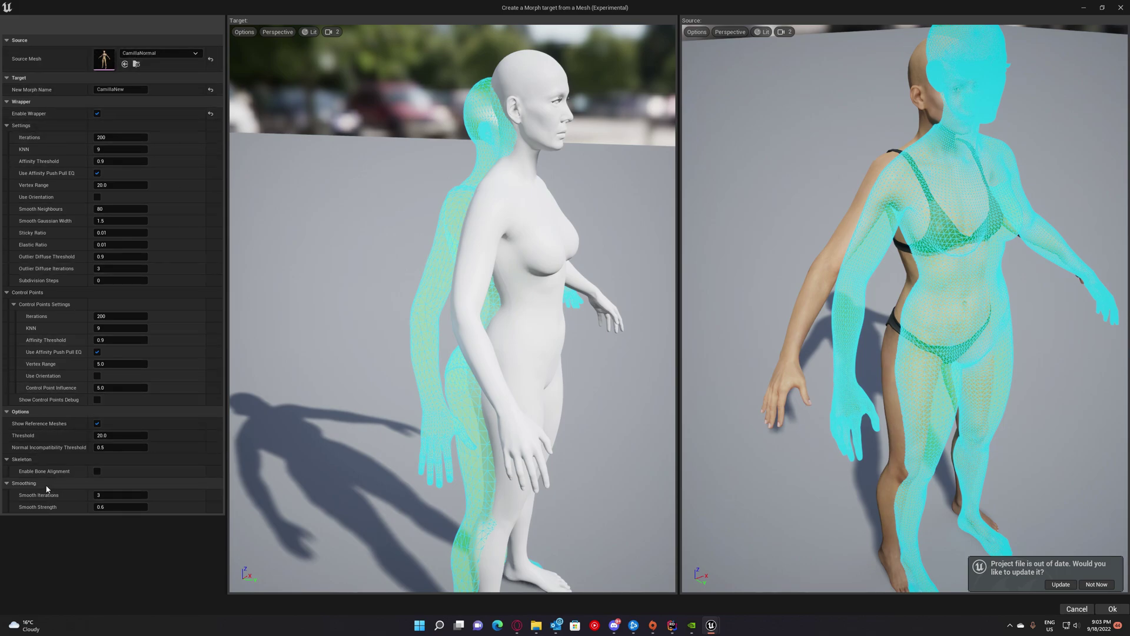
Enable bone alignment so the source mesh's skeleton can be adjusted.
left_click(96, 472)
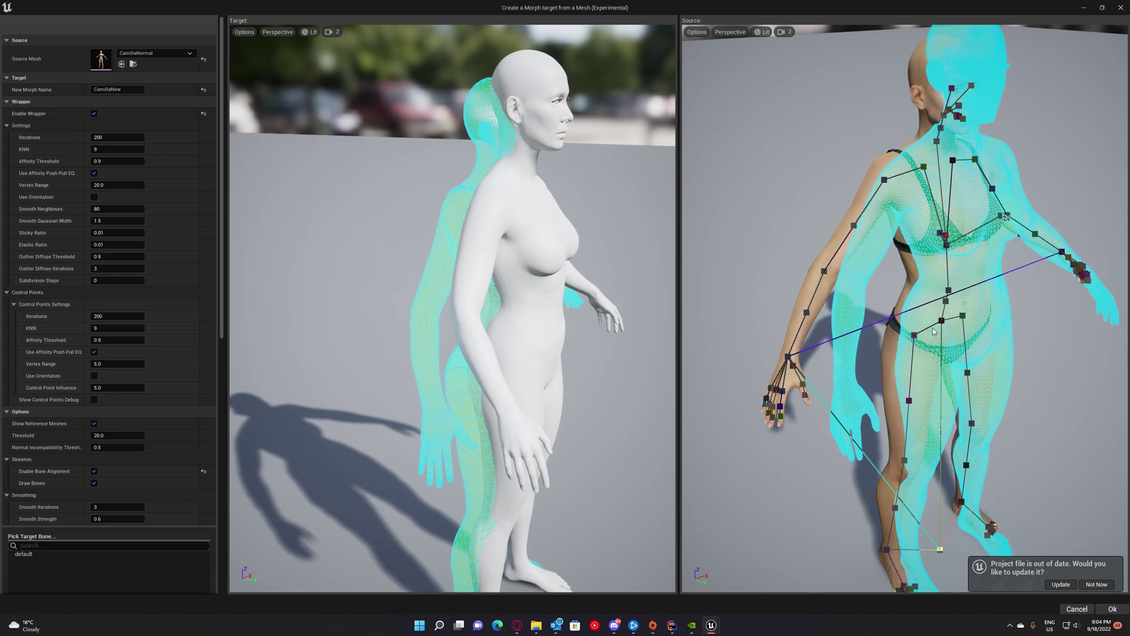
left_click_drag(1019, 342, 1101, 342, "alt")
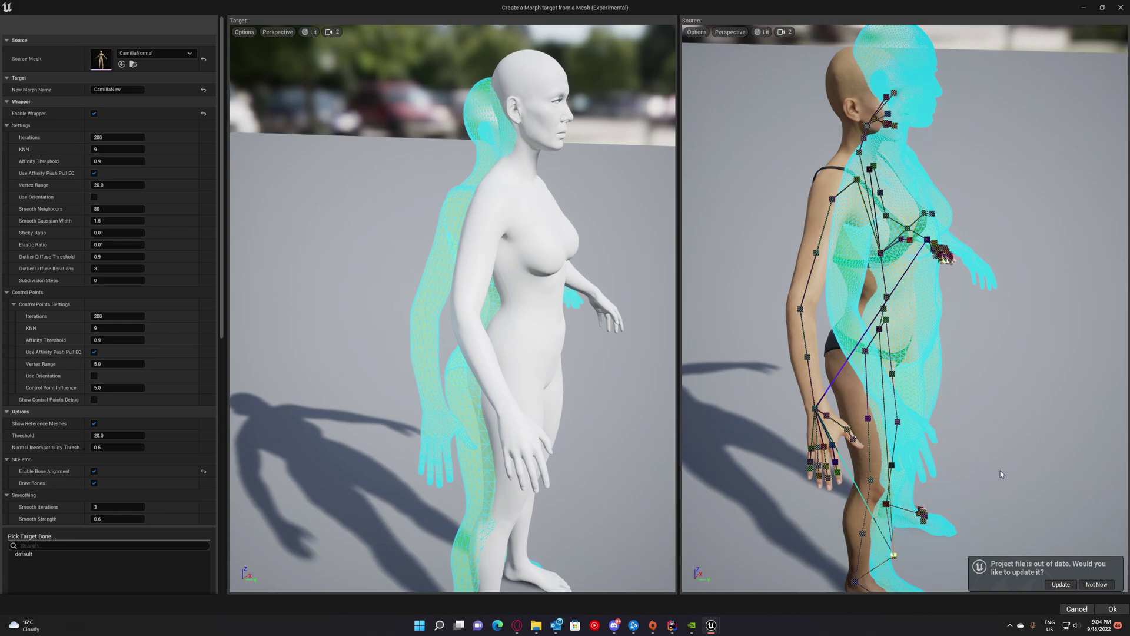
scroll(1002, 475, "up", 5)
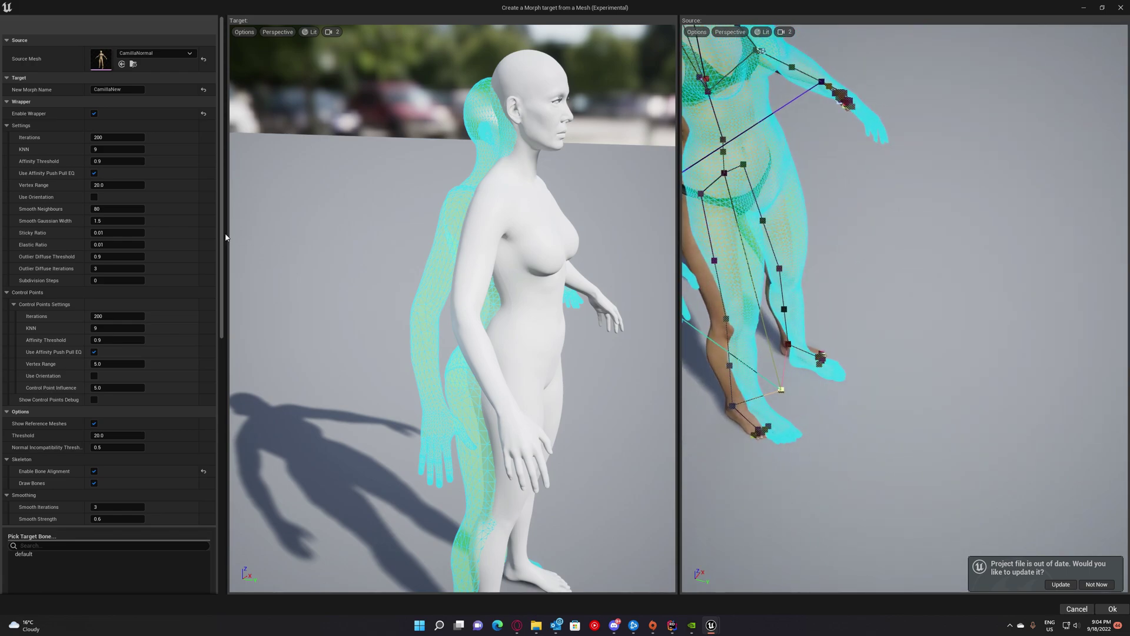
Move the source skeleton's root bone forward and set its Y position to 7.
left_click_drag(217, 236, 232, 490)
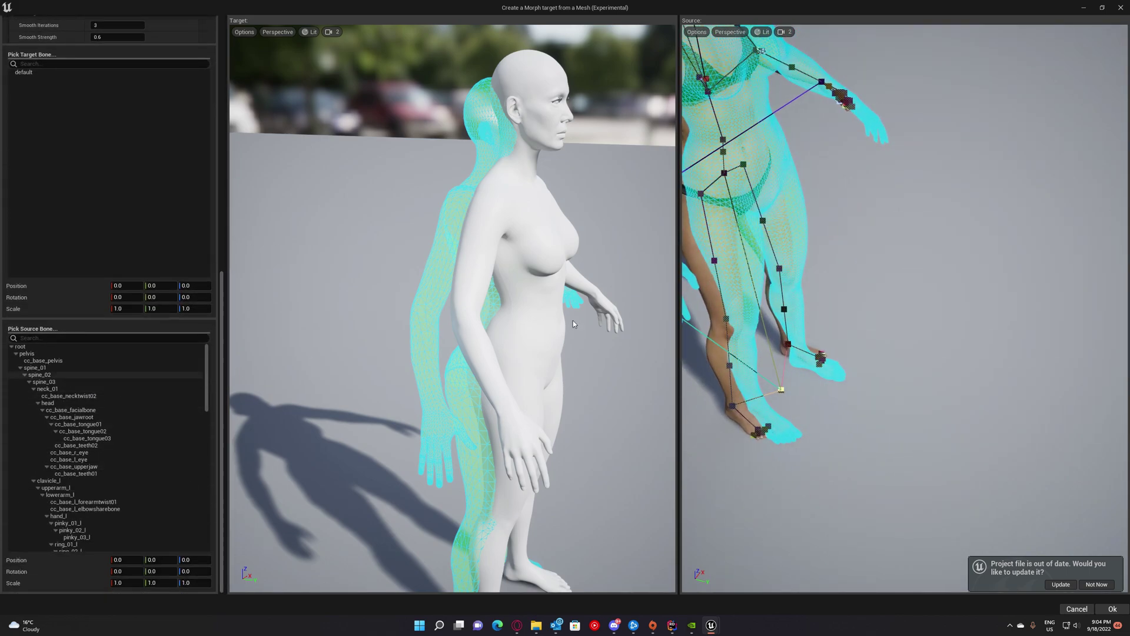
left_click(781, 389)
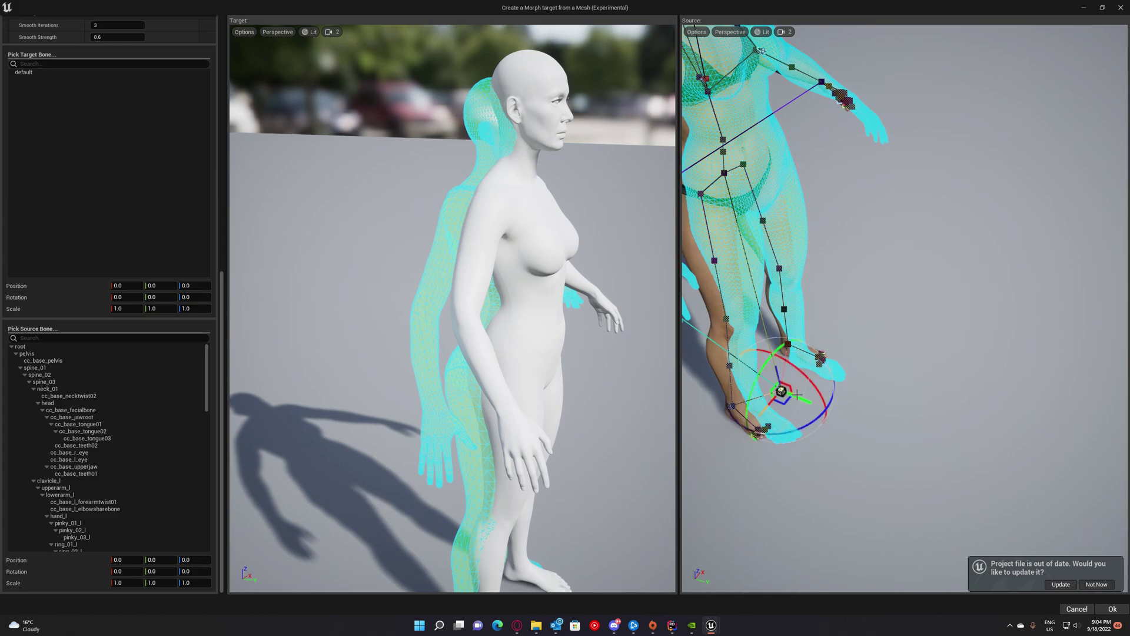
left_click_drag(783, 391, 821, 408)
left_click(159, 561)
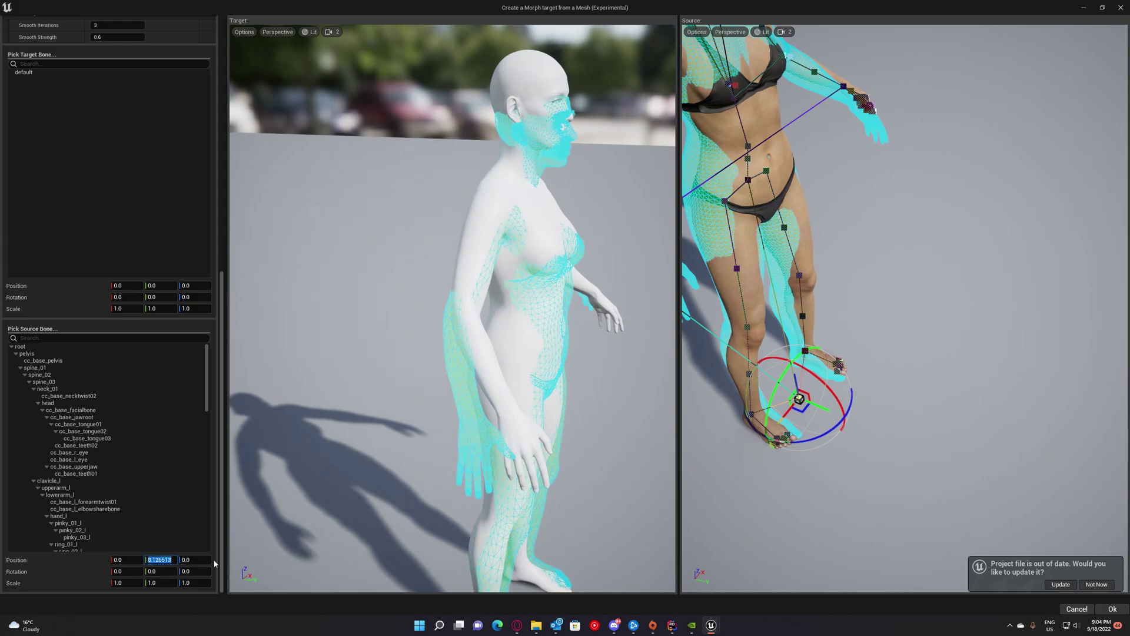
type("7")
key("Return")
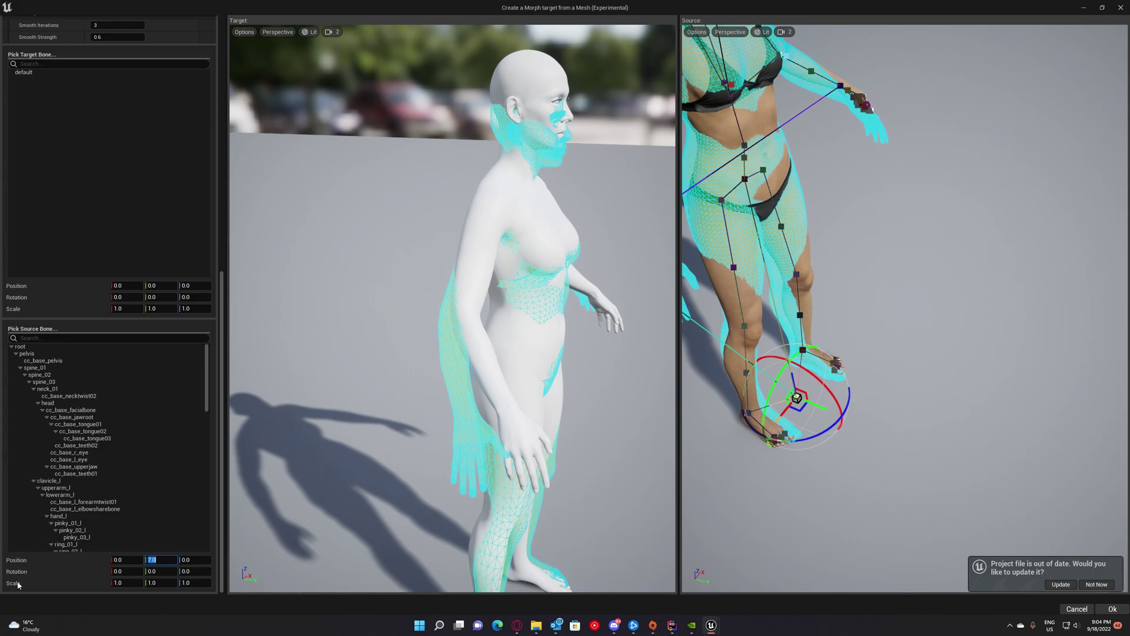
Inspect the source bone list and compare the source body's height and arms with the reference mesh.
left_click_drag(207, 404, 207, 469)
scroll(193, 413, "up", 9)
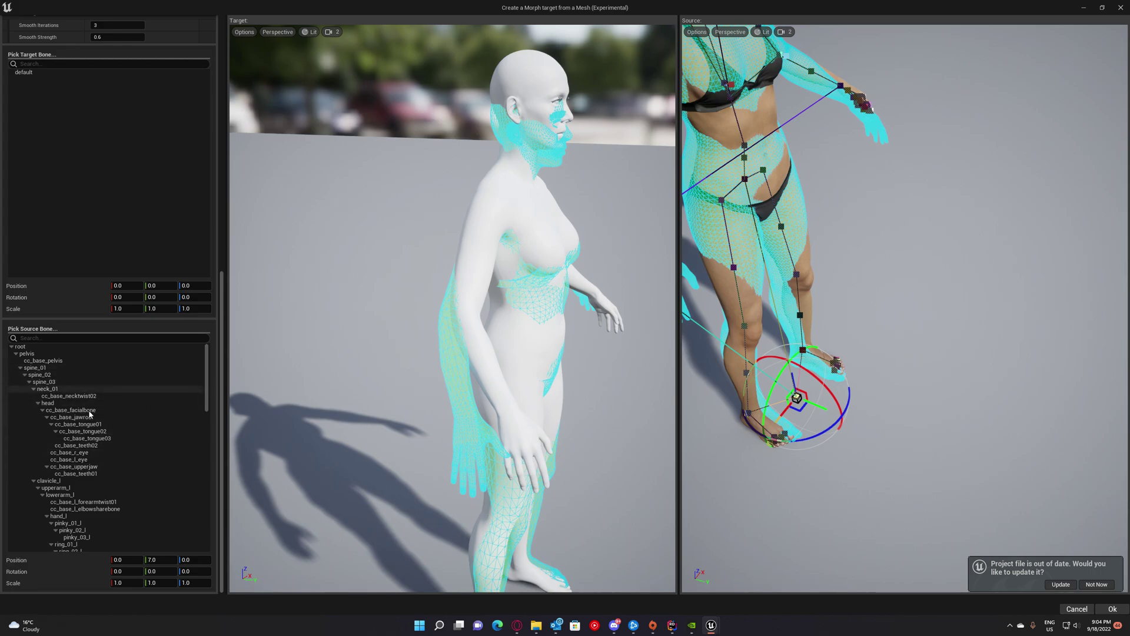
right_click_drag(878, 279, 747, 260)
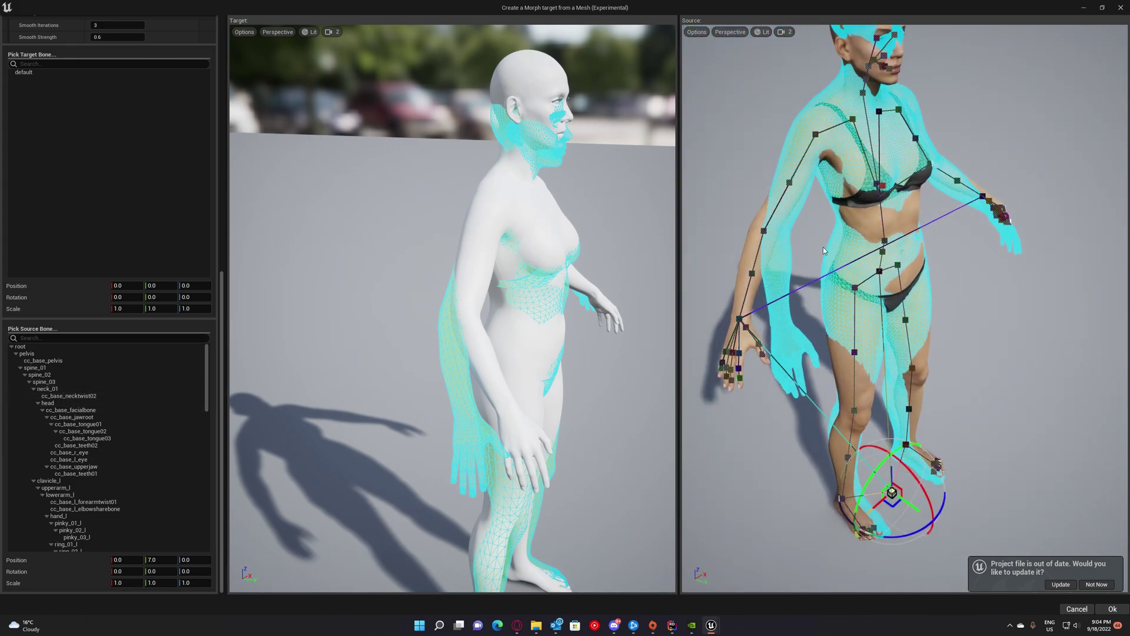
key("w")
right_click_drag(823, 247, 790, 193)
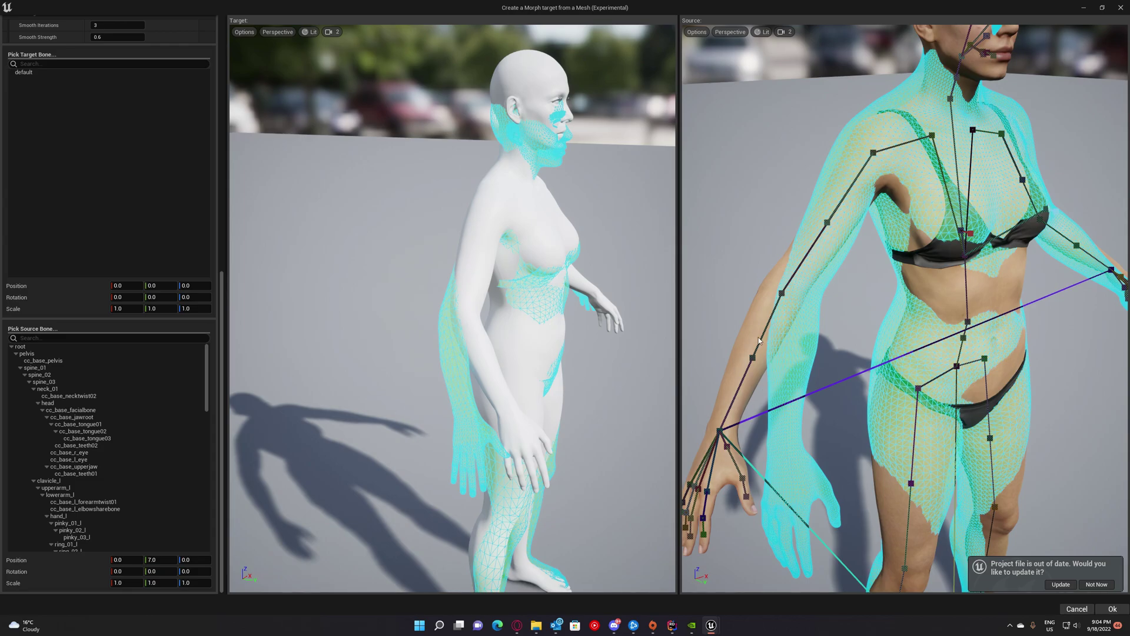
right_click_drag(712, 508, 696, 567)
middle_click_drag(935, 394, 916, 197)
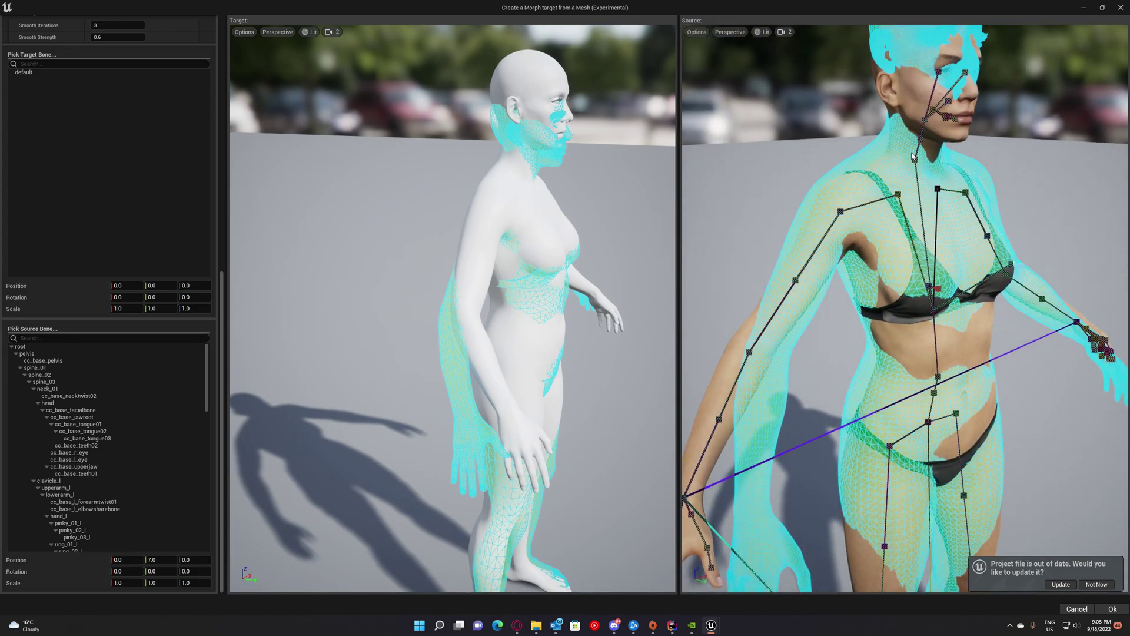
right_click_drag(764, 418, 654, 427)
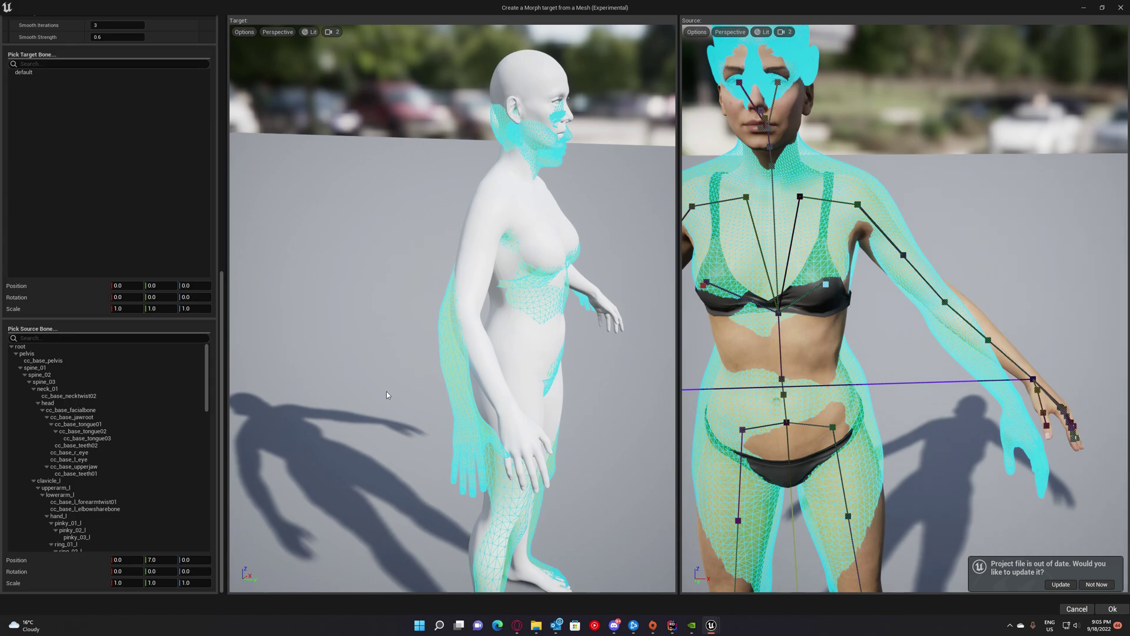
Set the source root bone's scale to 1.03 in X, 1.03 in Y and 1.02 in Z.
left_click(129, 583)
type("1.03")
key("Return")
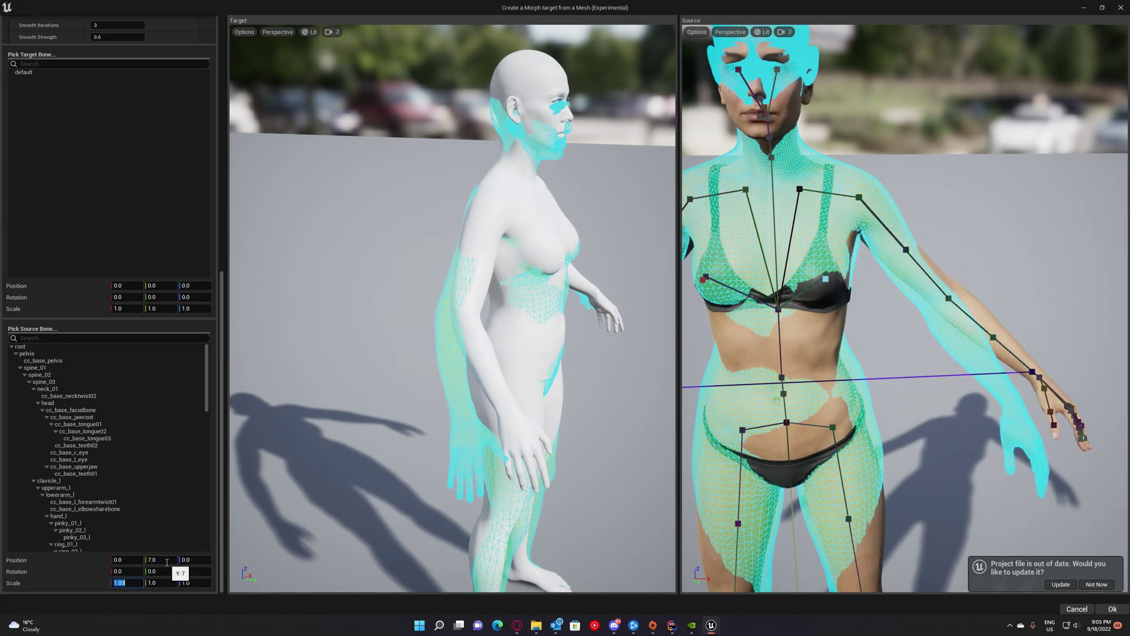
left_click(156, 584)
type("1.03")
key("Return")
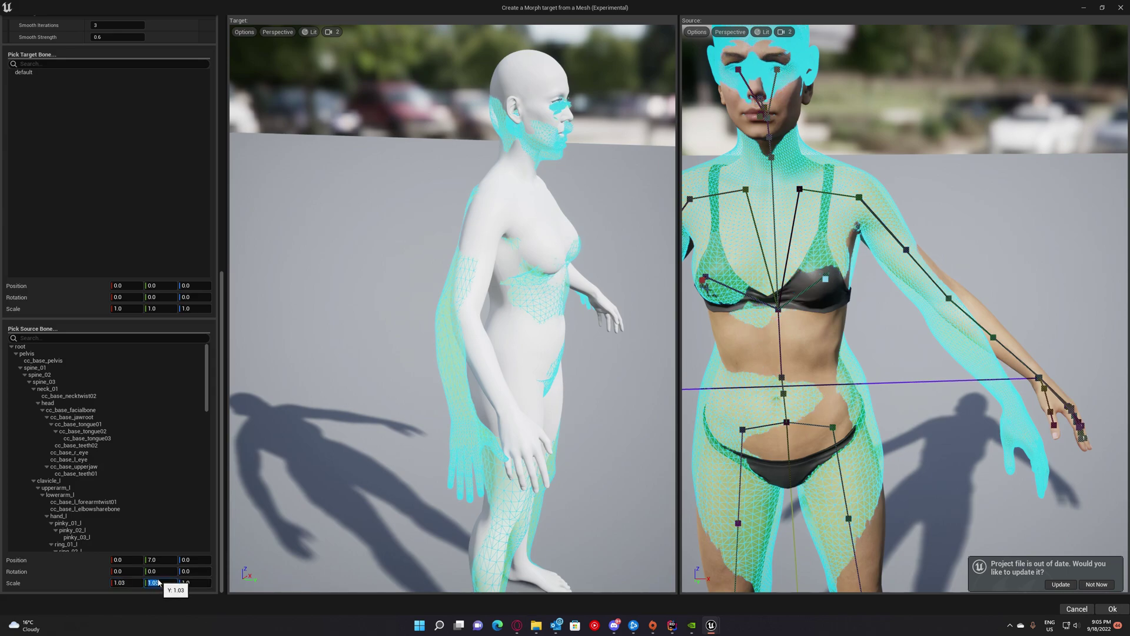
left_click(196, 584)
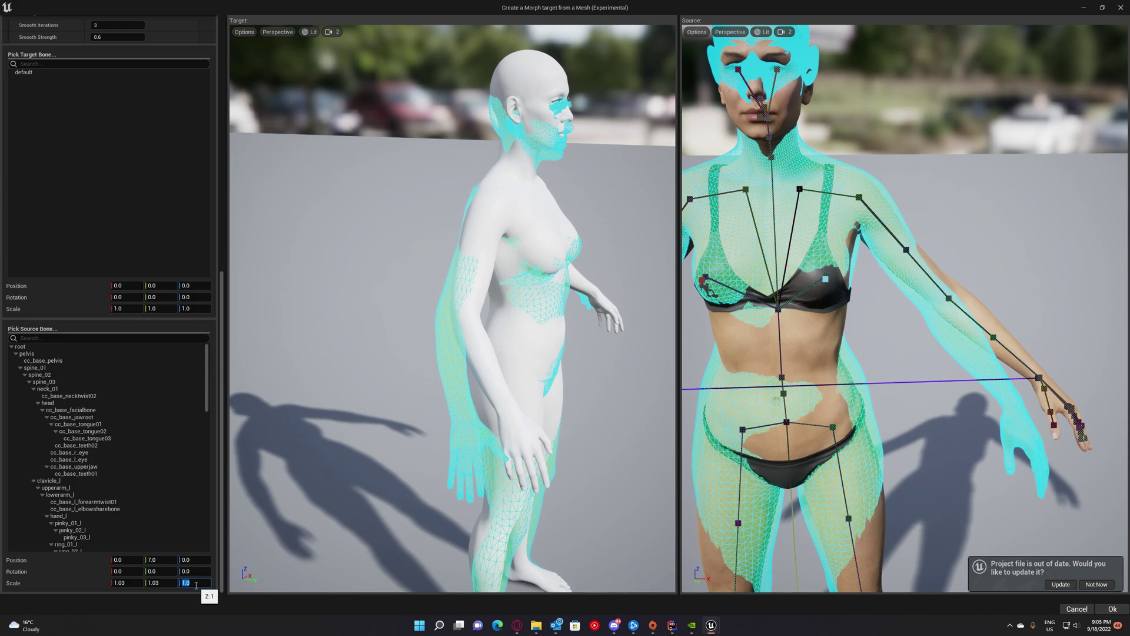
type("1.01")
key("Return")
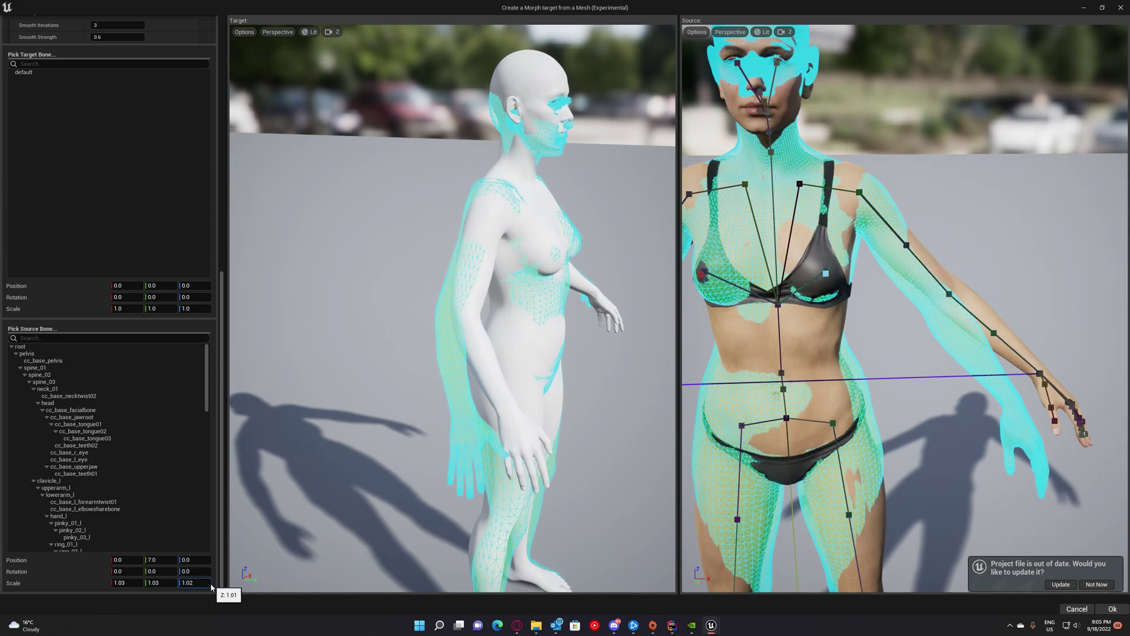
key("Return")
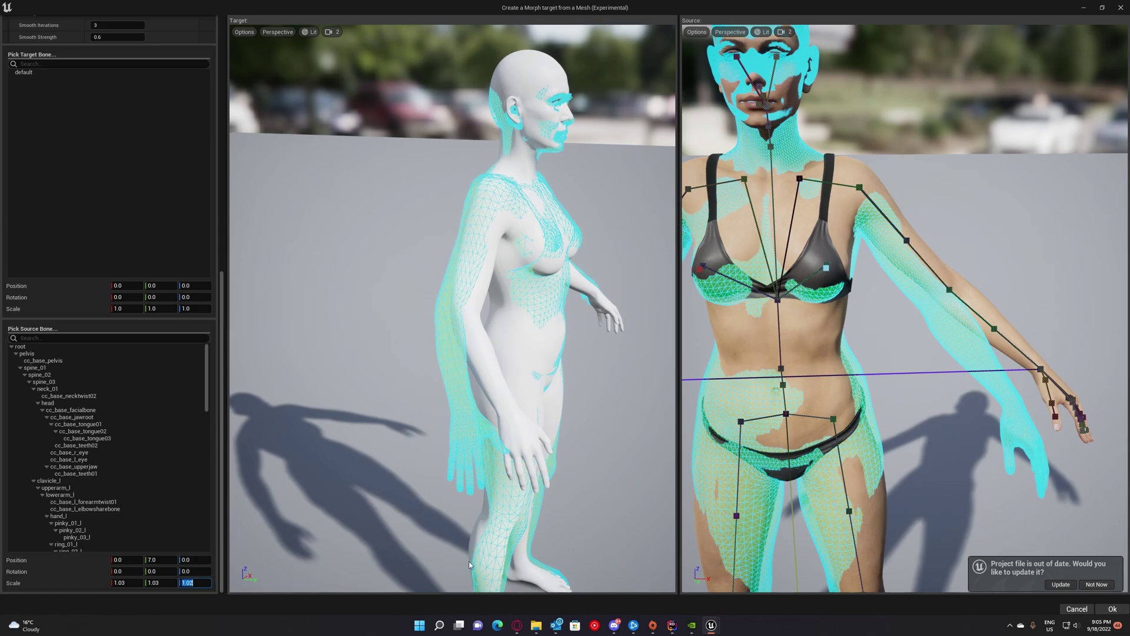
Set the source root bone's Z scale to 1.01 and raise the bone to a Z position of about 1.4.
type("1")
key("Return")
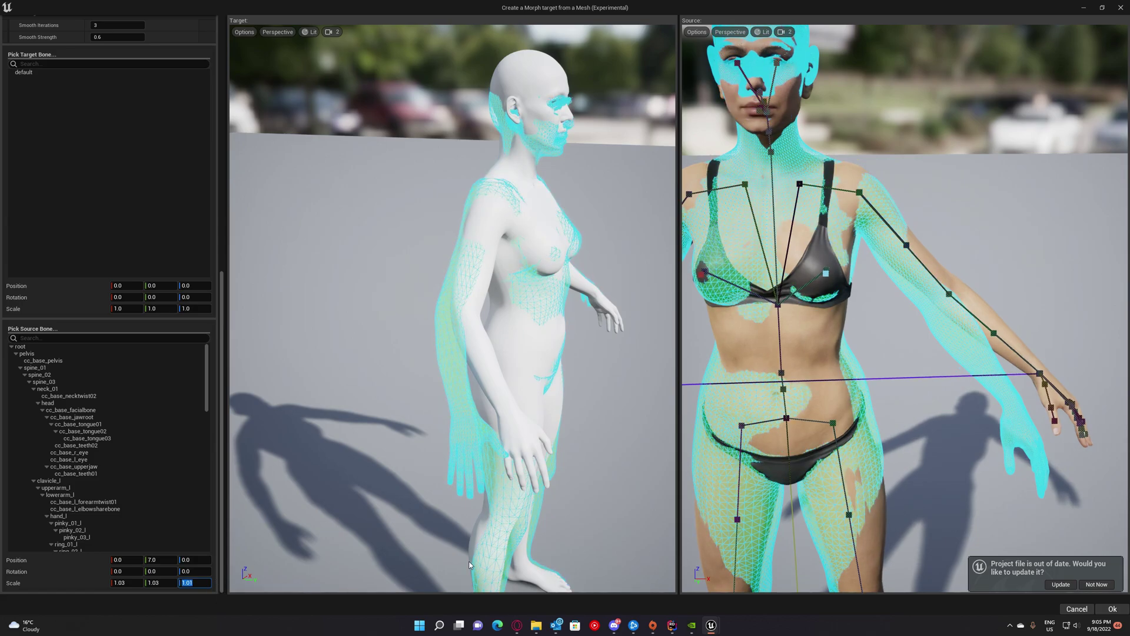
right_click_drag(945, 508, 989, 607)
key("w")
key("w")
right_click_drag(826, 448, 812, 468)
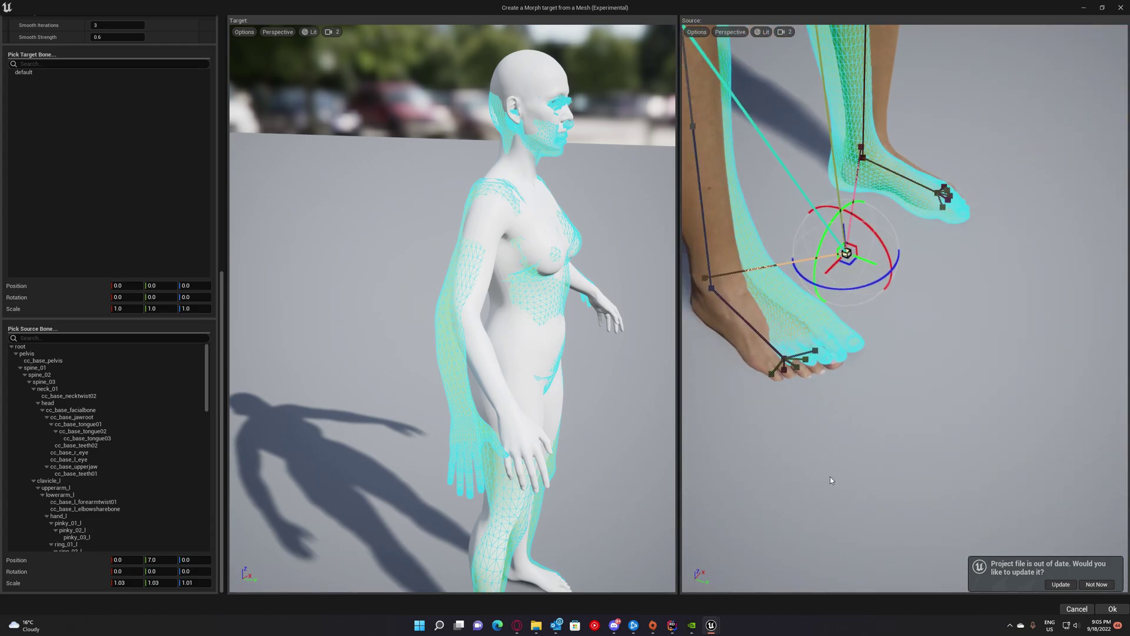
key("s")
right_click_drag(888, 414, 894, 300)
key("w")
right_click_drag(887, 390, 847, 372)
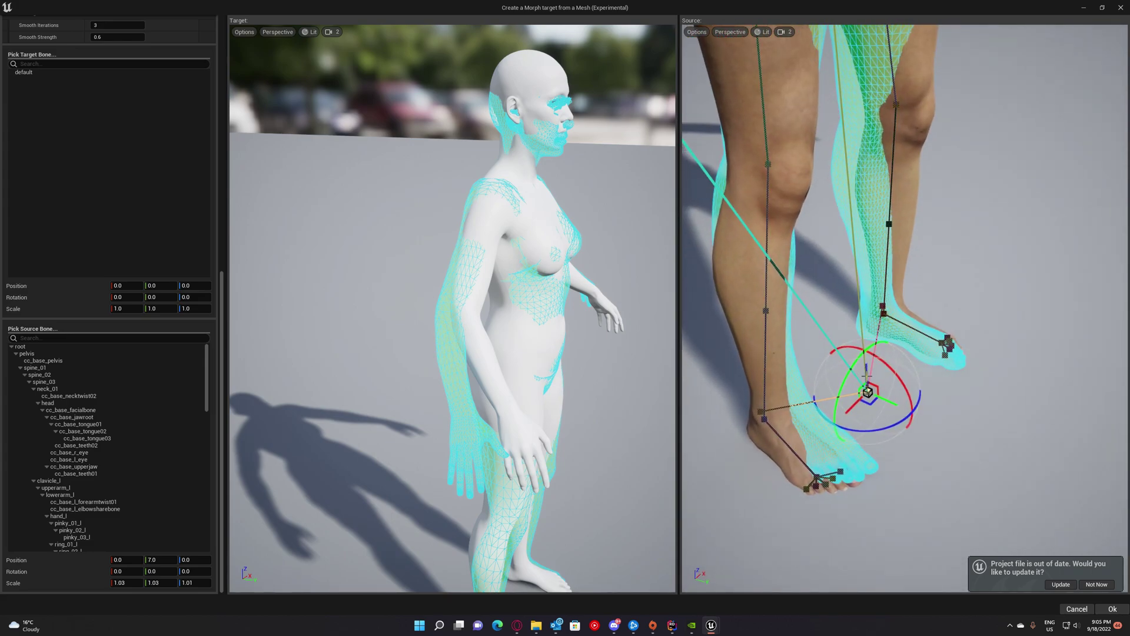
left_click_drag(866, 376, 873, 376)
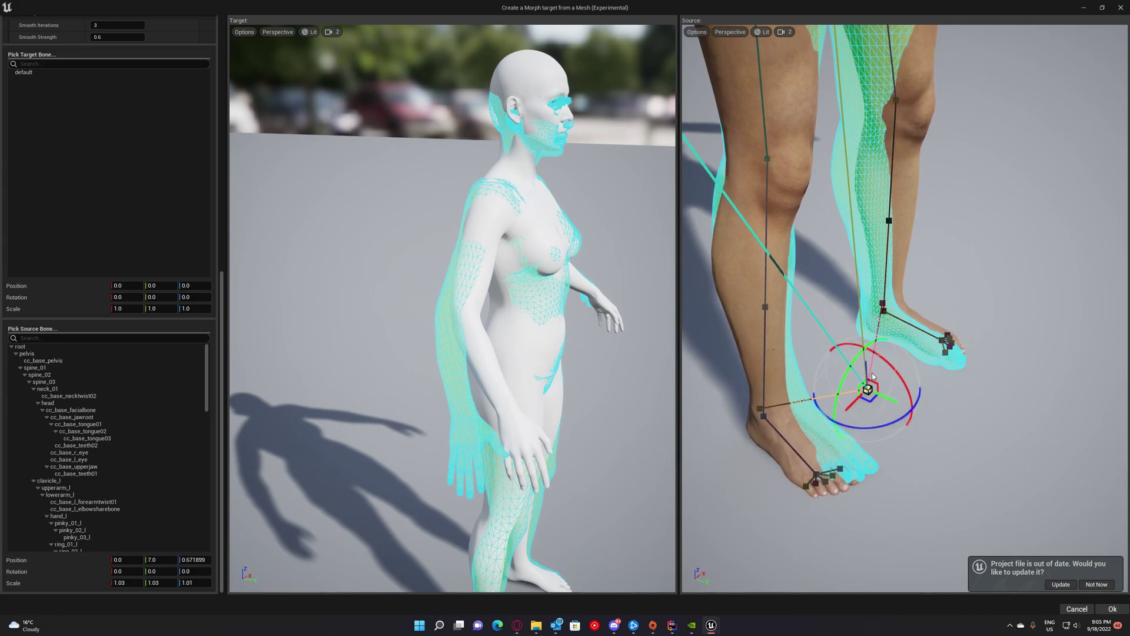
right_click_drag(872, 375, 851, 331)
left_click_drag(846, 322, 845, 319)
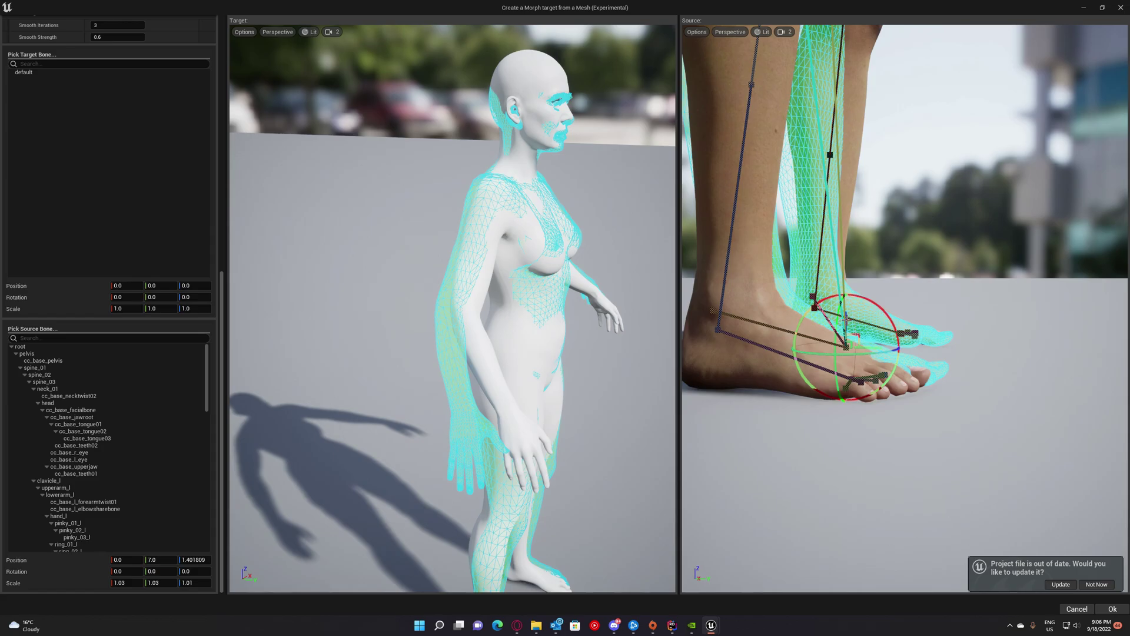
right_click_drag(846, 319, 815, 306)
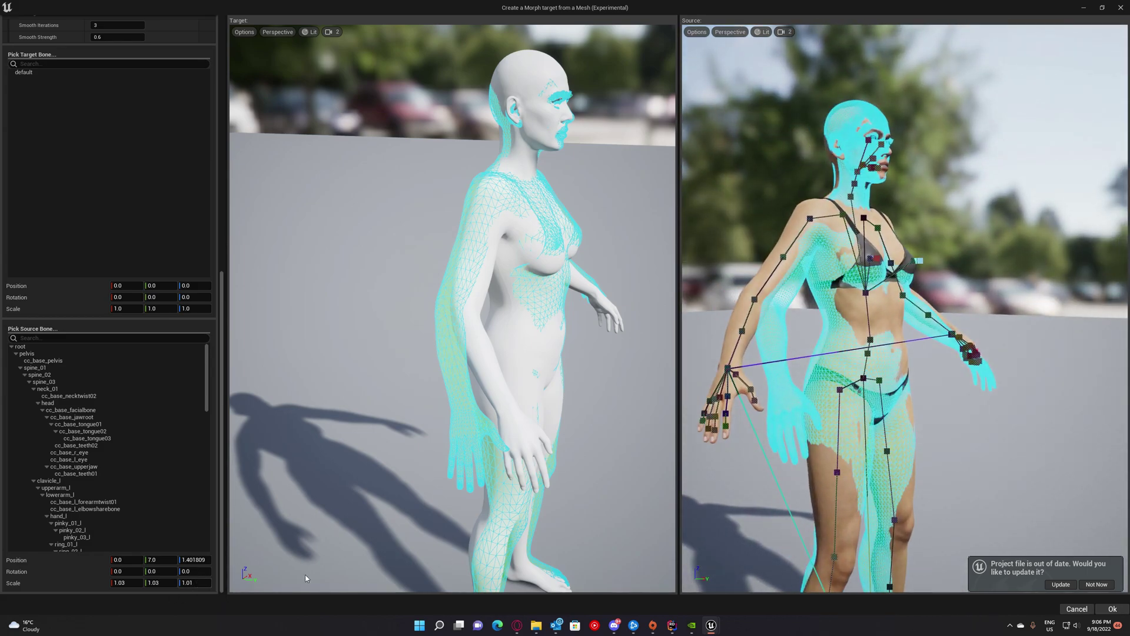
right_click_drag(800, 398, 742, 412)
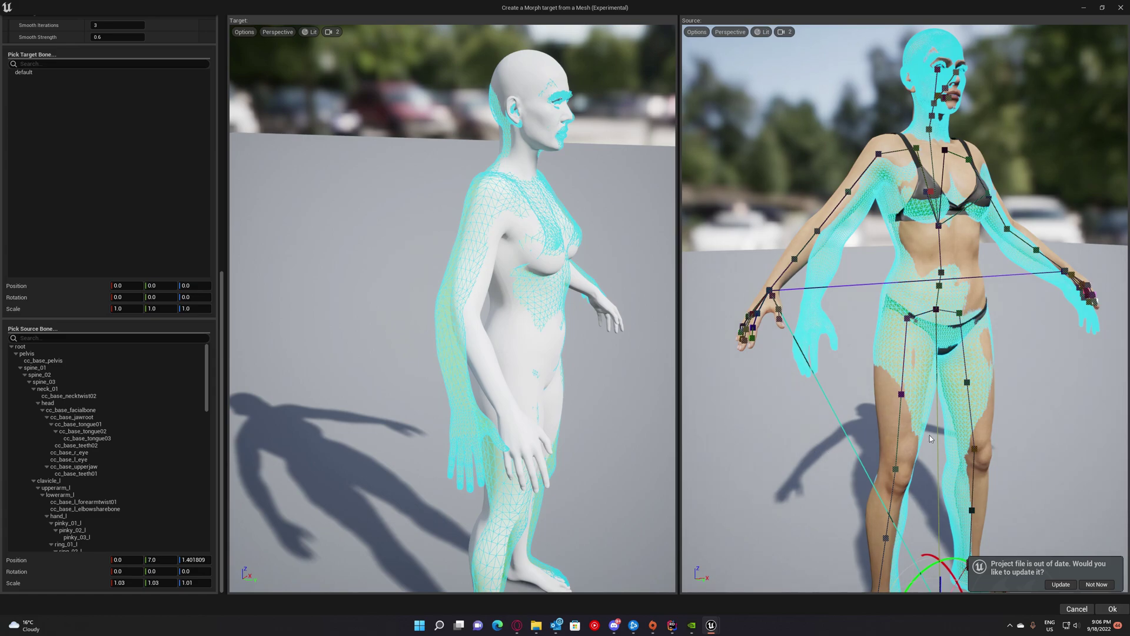
right_click_drag(933, 440, 902, 335)
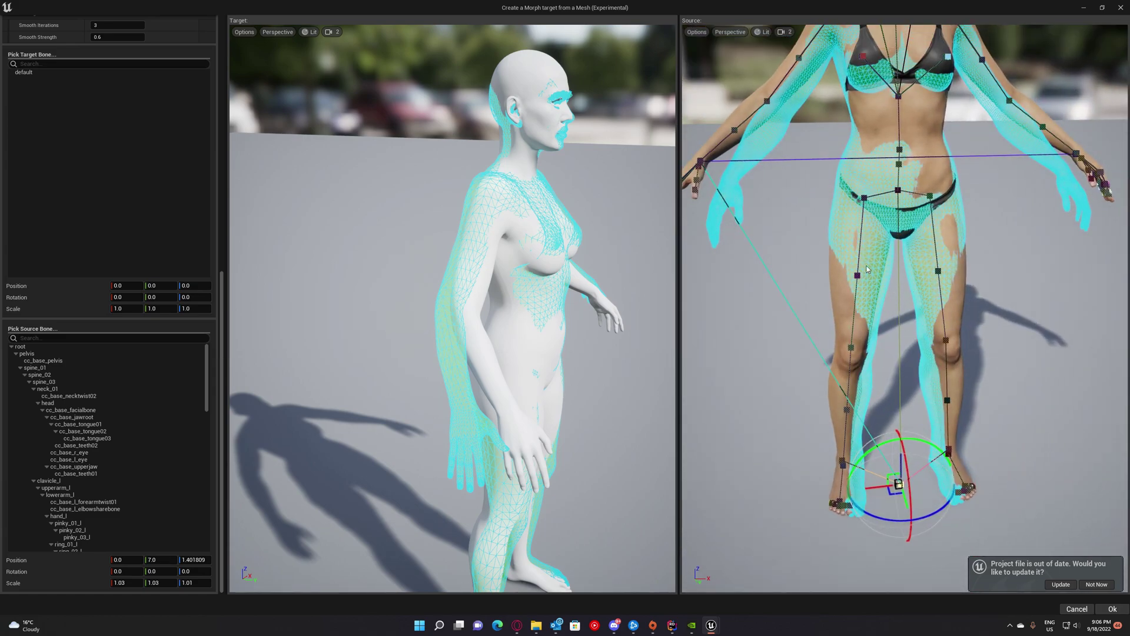
left_click(864, 199)
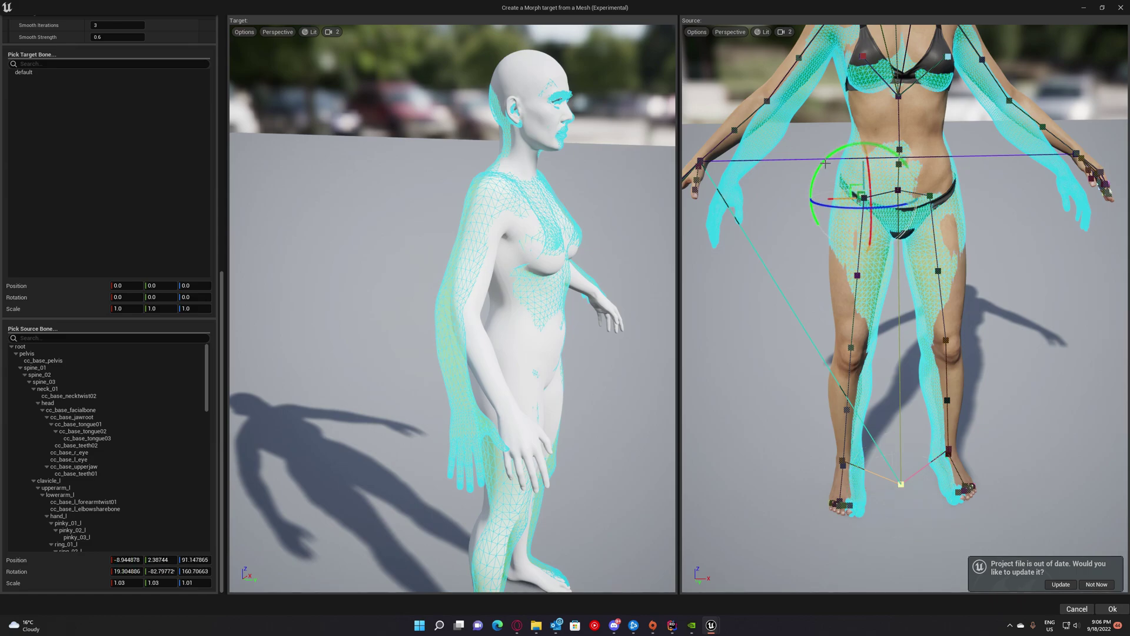
left_click_drag(826, 164, 825, 164)
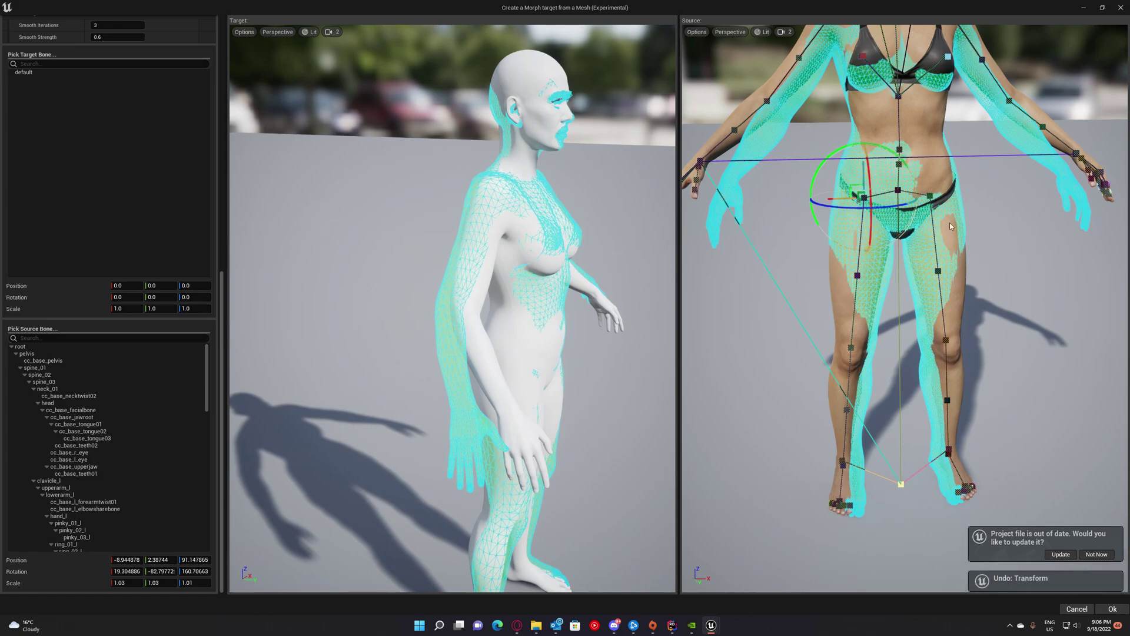
key("ctrl+z")
Rotate the source's left thigh bone inward to about -155.5, 84.6, -155.4 so the leg follows the target body.
scroll(901, 183, "up", 2)
left_click(955, 193)
left_click_drag(950, 143, 950, 143)
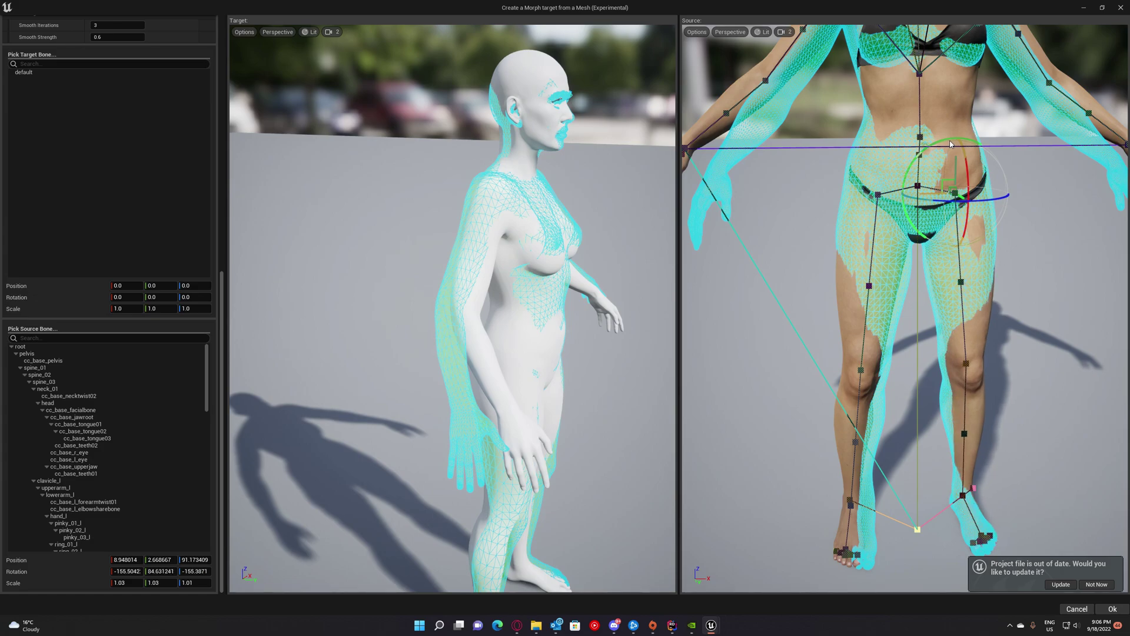
Rotate the source's right thigh bone inward to about 25.8, -84.6, 154.1 to match the target leg.
key("w")
right_click_drag(1031, 355, 1030, 418)
right_click_drag(907, 330, 900, 306)
key("s")
right_click_drag(1009, 388, 1008, 380)
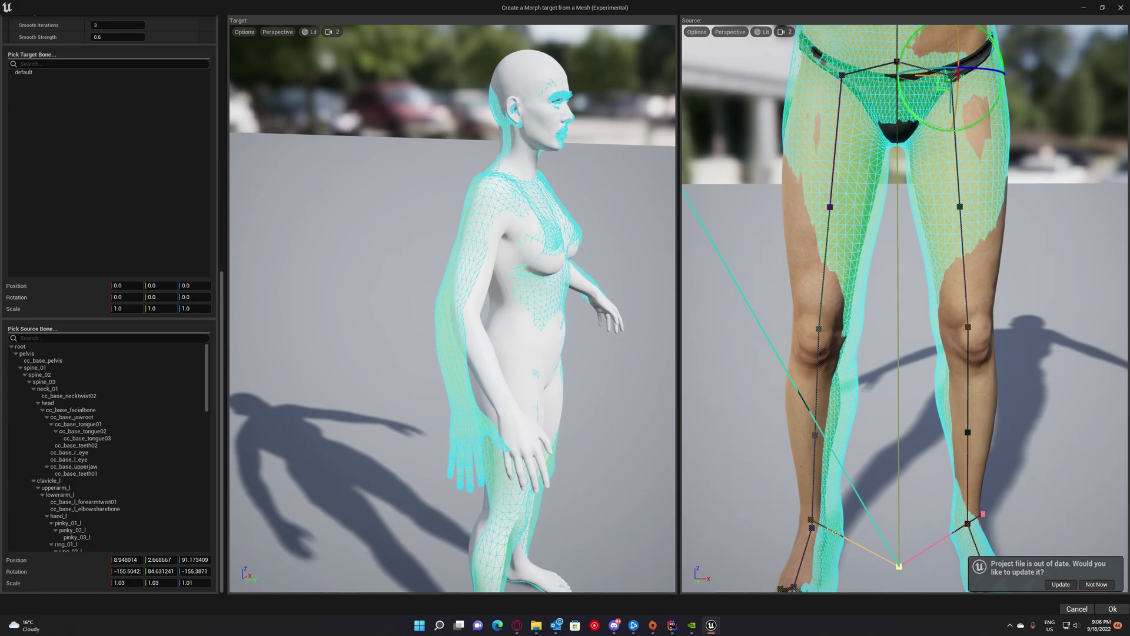
left_click(844, 75)
left_click_drag(803, 110, 805, 111)
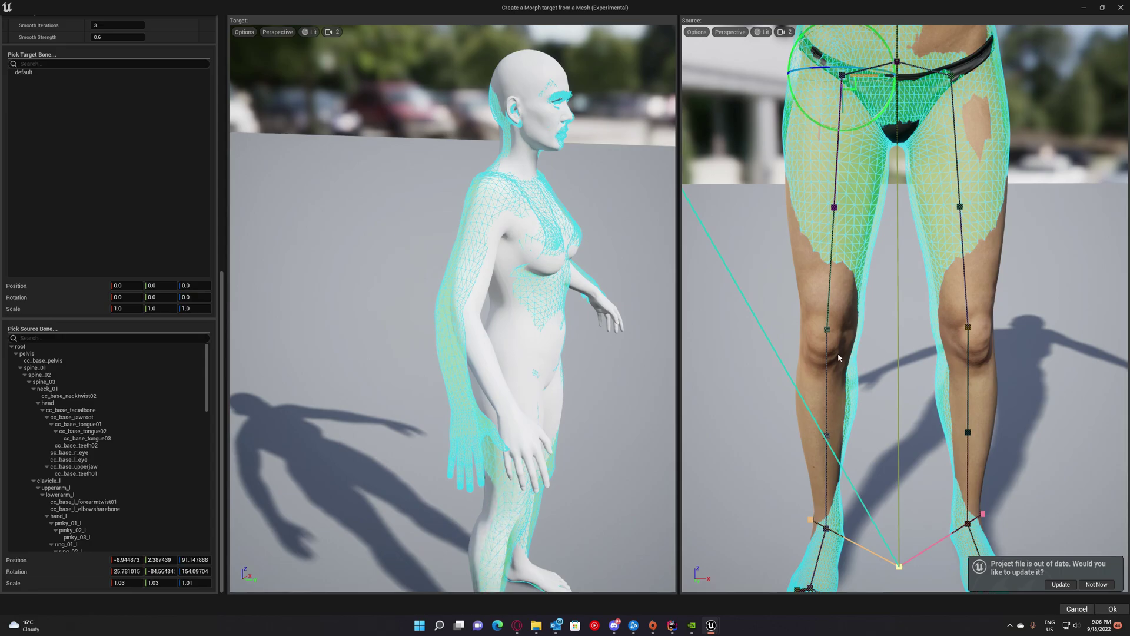
Rotate the source's right clavicle bone downward, then swing it forward so the upper arm lines up with the target arm.
right_click_drag(842, 368, 777, 401)
key("w")
key("s")
key("w")
key("s")
key("a")
key("d")
key("w")
key("d")
right_click_drag(777, 140, 857, 384)
left_click(946, 285)
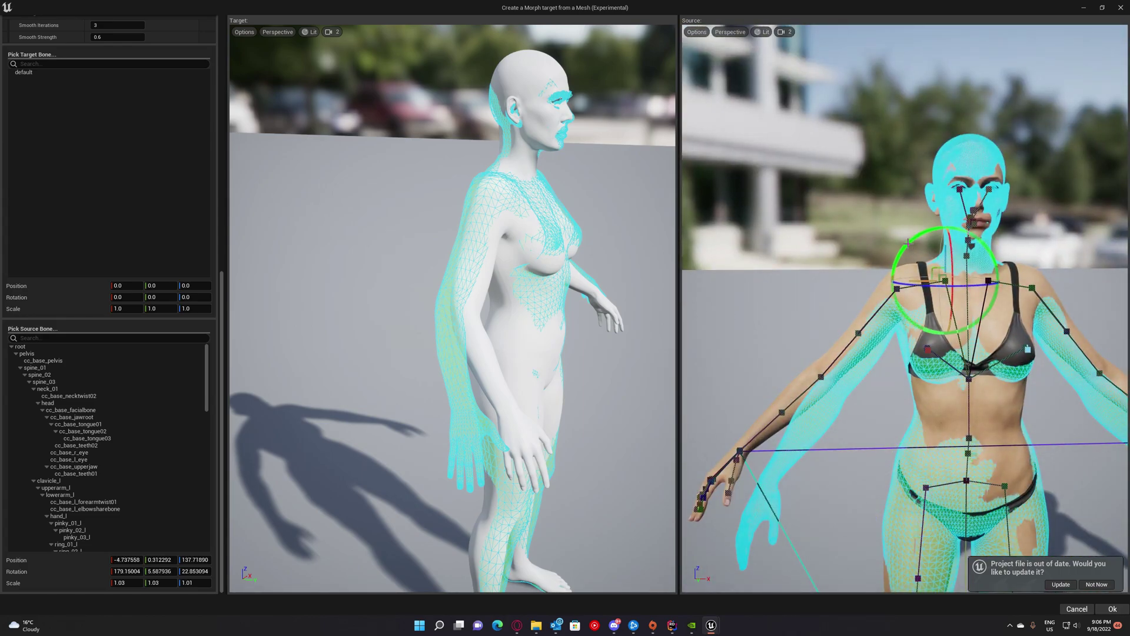
left_click_drag(907, 242, 904, 250)
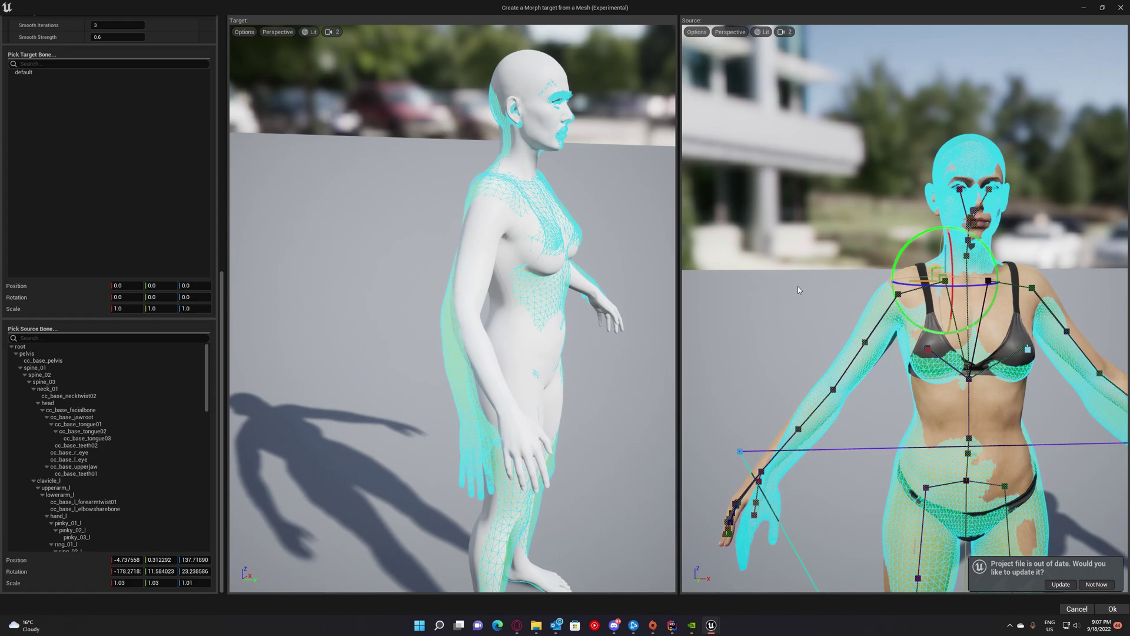
left_click_drag(802, 294, 960, 306, "alt")
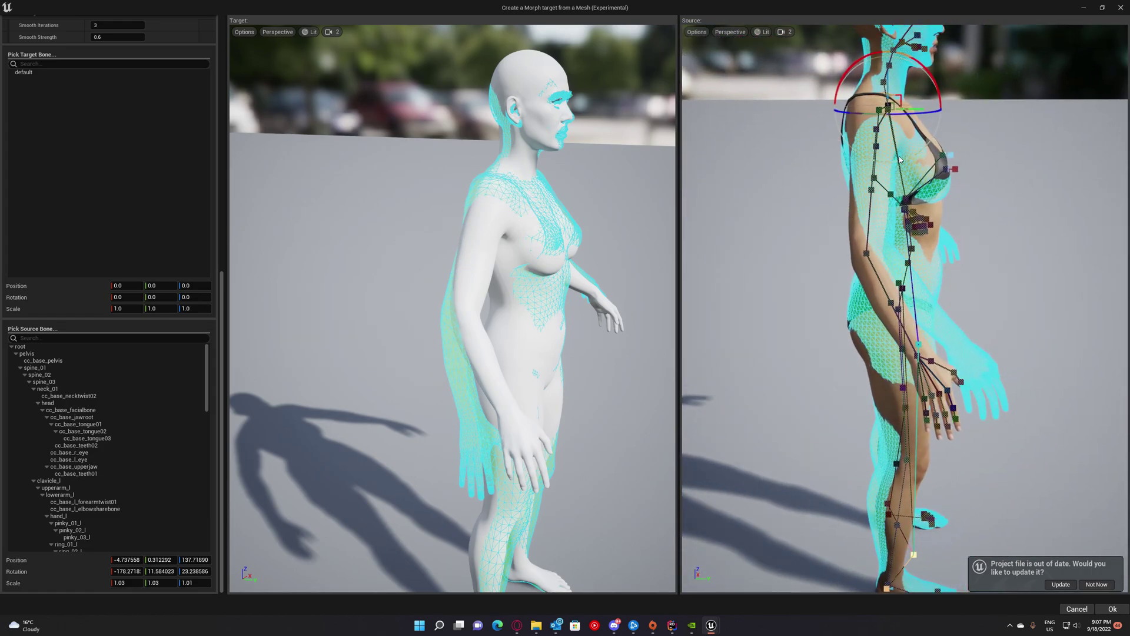
left_click_drag(922, 111, 923, 113)
Rotate the source's right forearm bone at the elbow forward and outward, to about 154.4, 37.8, -49.7.
left_click_drag(1031, 289, 1033, 256, "alt")
left_click(948, 261)
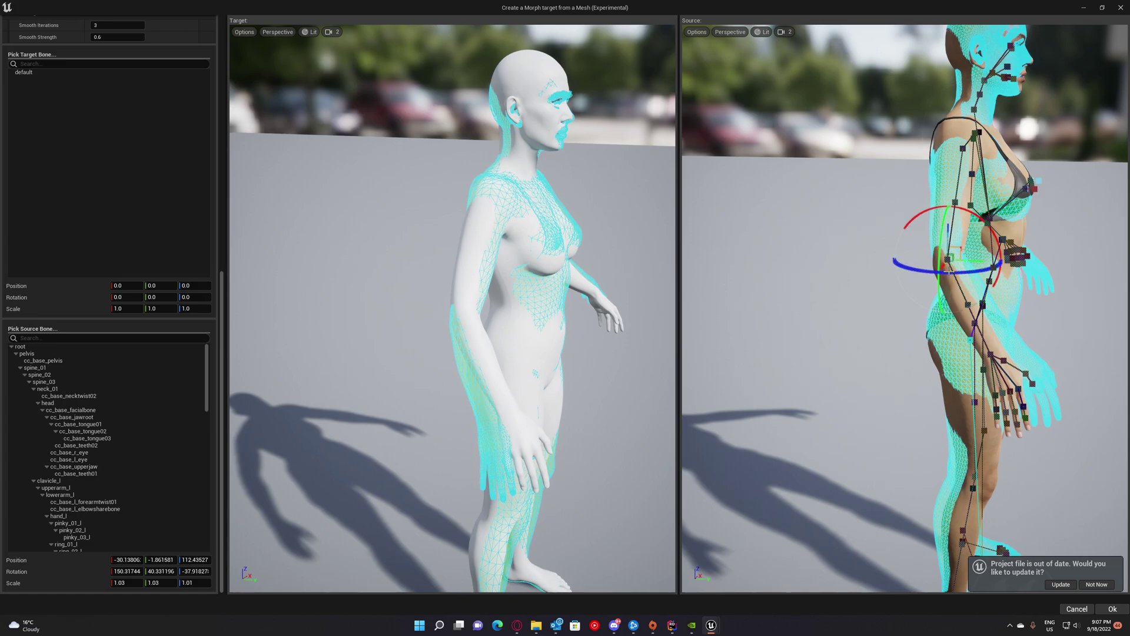
left_click_drag(959, 269, 962, 269)
right_click_drag(965, 274, 860, 256)
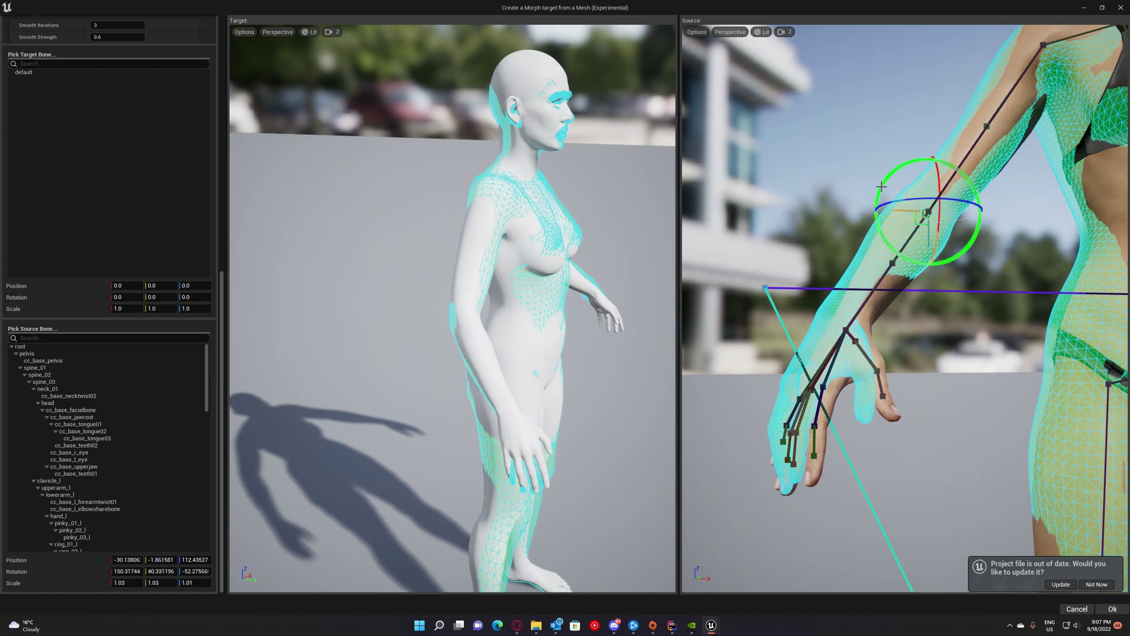
left_click_drag(881, 186, 883, 184)
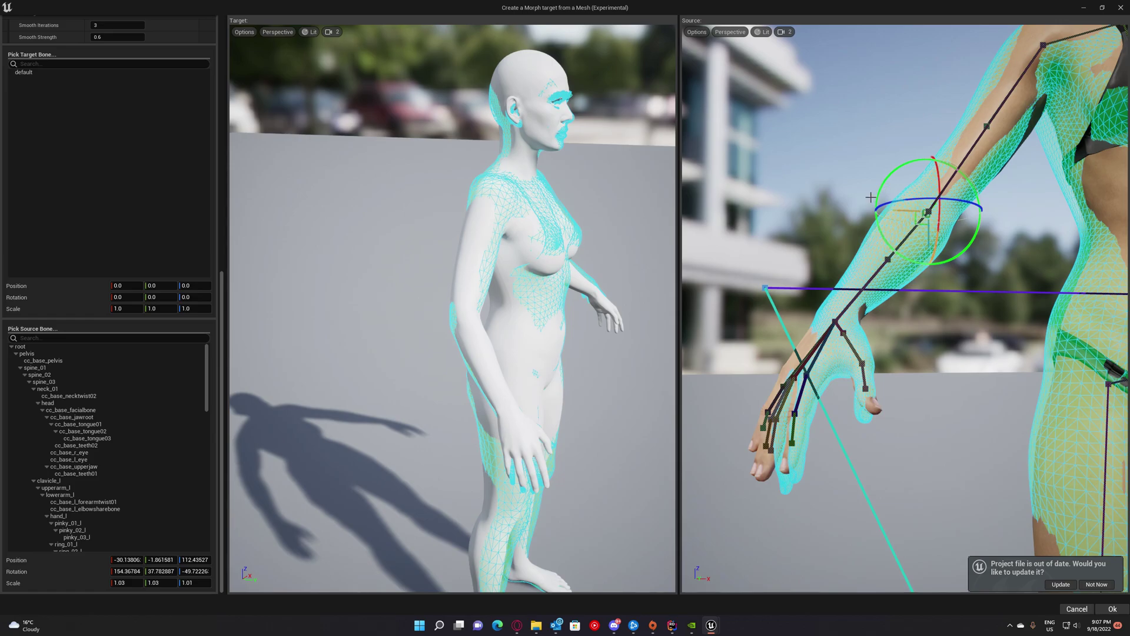
Rotate the right forearm bone slightly inward to about 153.4, 38.4, -50.3 to bring the hand closer to the target hand.
right_click_drag(883, 184, 884, 184)
right_click_drag(873, 118, 873, 117)
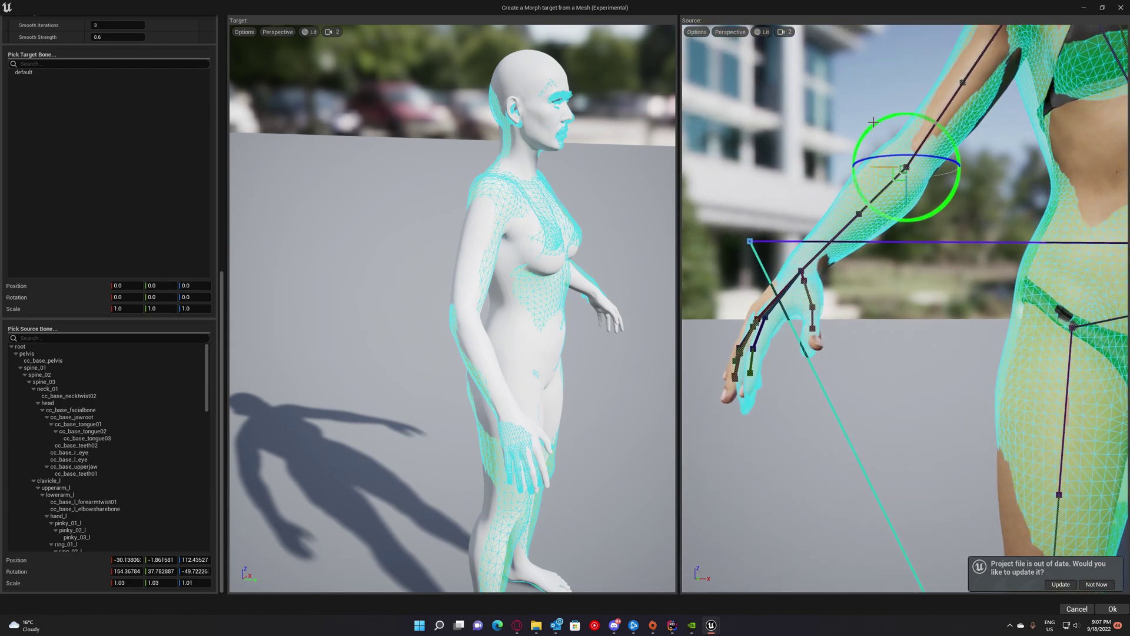
left_click_drag(872, 116, 874, 121)
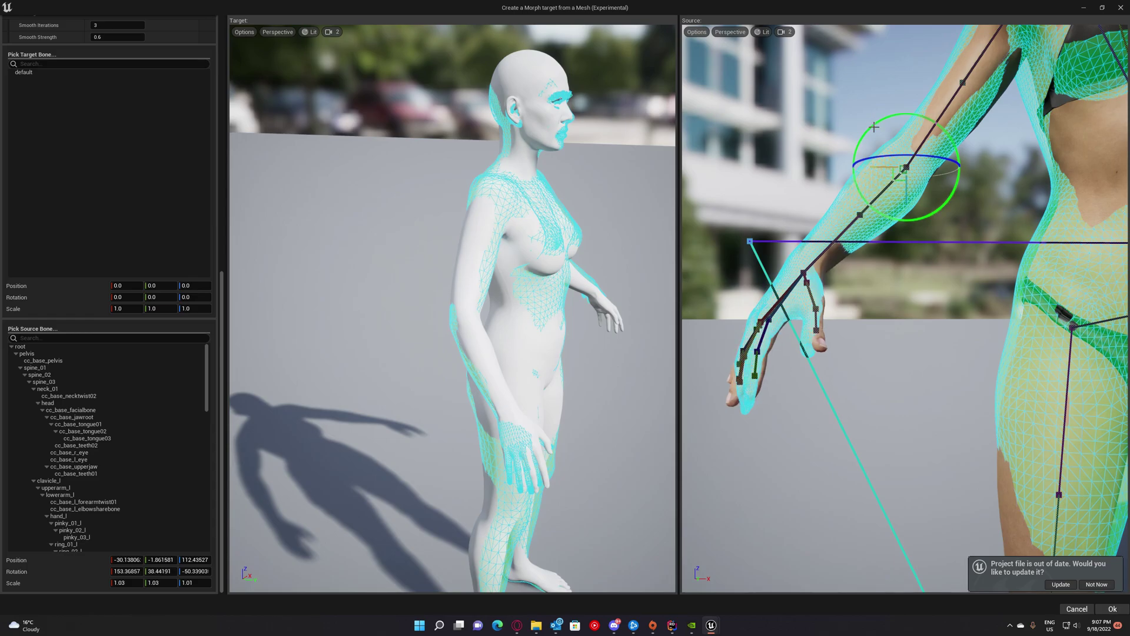
Check the right hand against the target from several angles and nudge the forearm rotation to about 153.5, 38.4, -50.3.
right_click_drag(873, 129, 872, 125)
right_click_drag(848, 366, 847, 367)
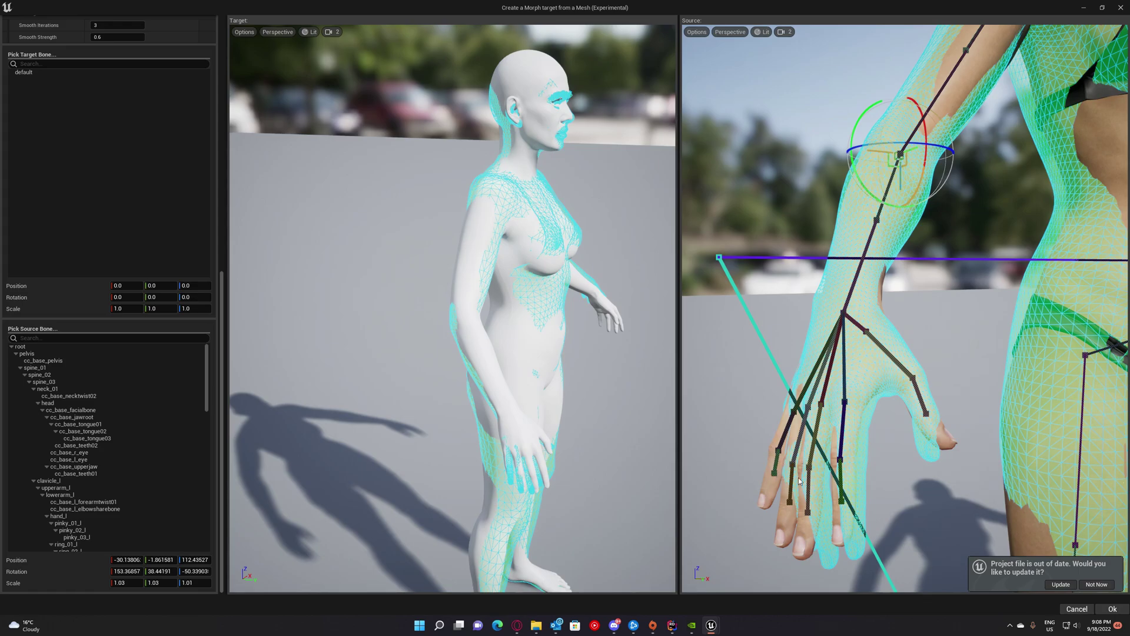
right_click_drag(1007, 204, 1006, 204)
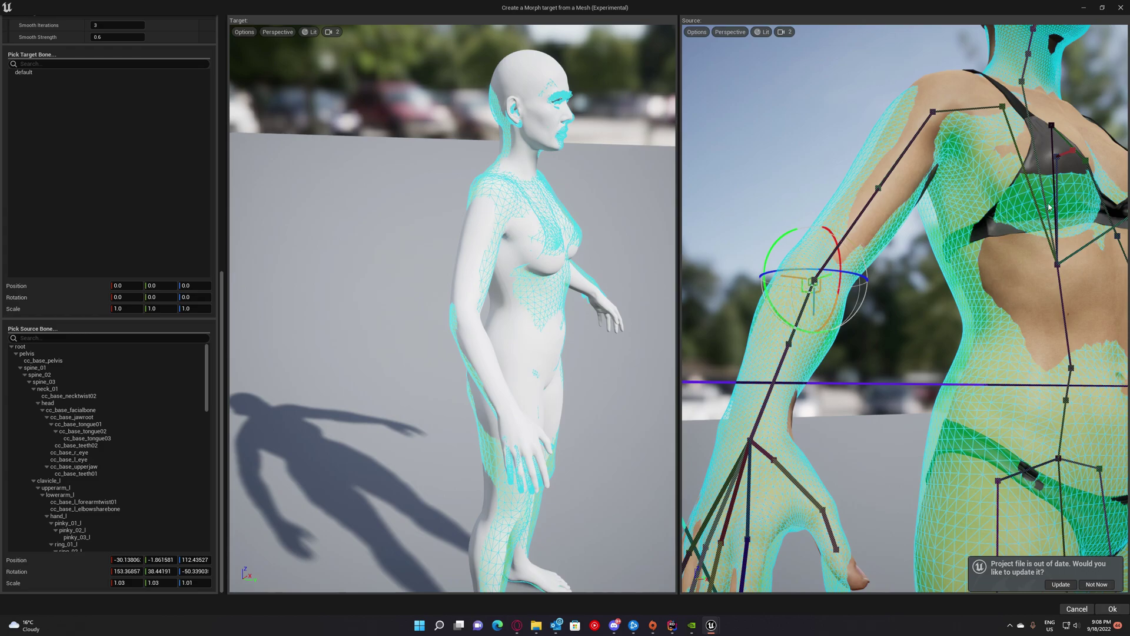
right_click_drag(859, 369, 860, 369)
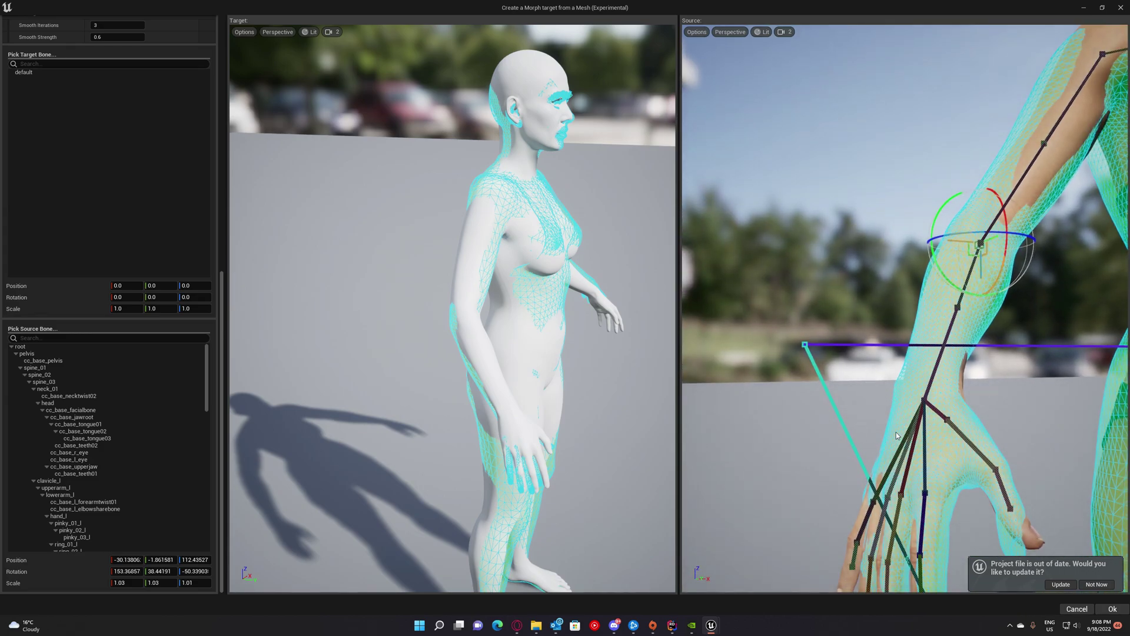
right_click_drag(1012, 414, 993, 427)
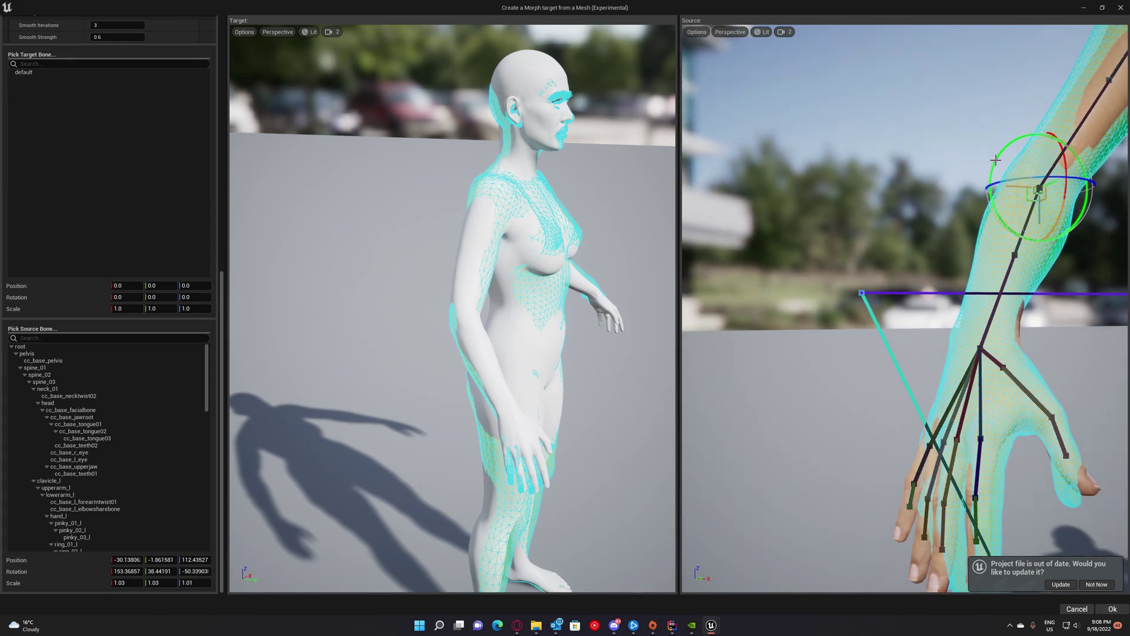
left_click_drag(996, 159, 993, 158)
Compare the right forearm from the side and front and adjust its rotation to about 154.0, 38.0, -49.9.
left_click_drag(950, 380, 1074, 391, "alt")
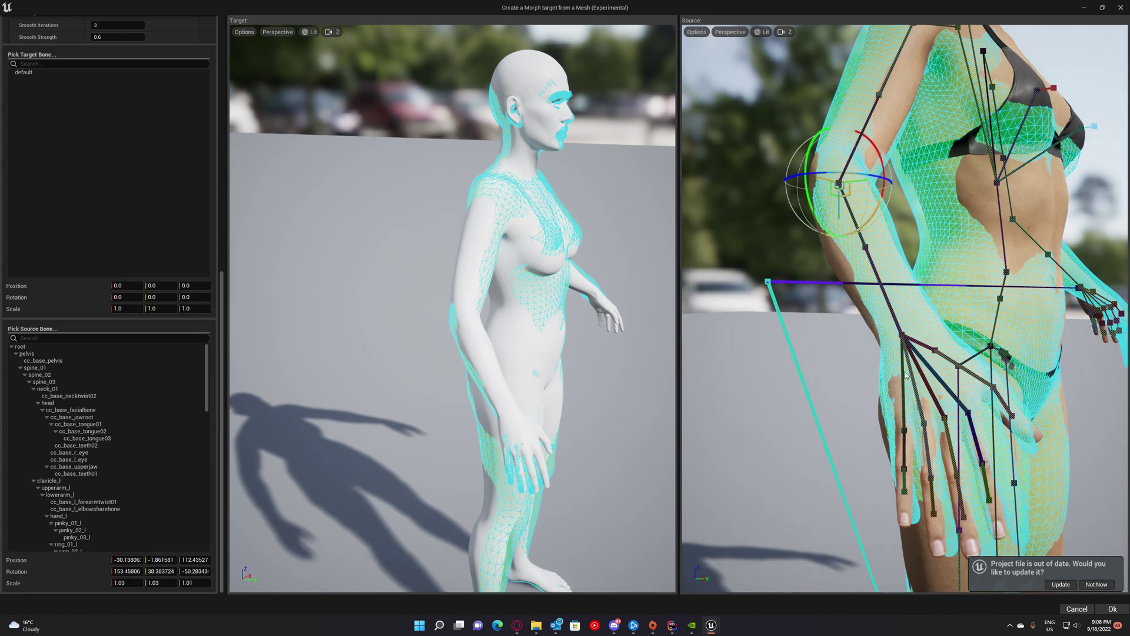
right_click_drag(913, 377, 766, 403)
mouse_move(858, 219)
right_mouse_down()
mouse_move(936, 217)
mouse_move(859, 208)
right_mouse_up()
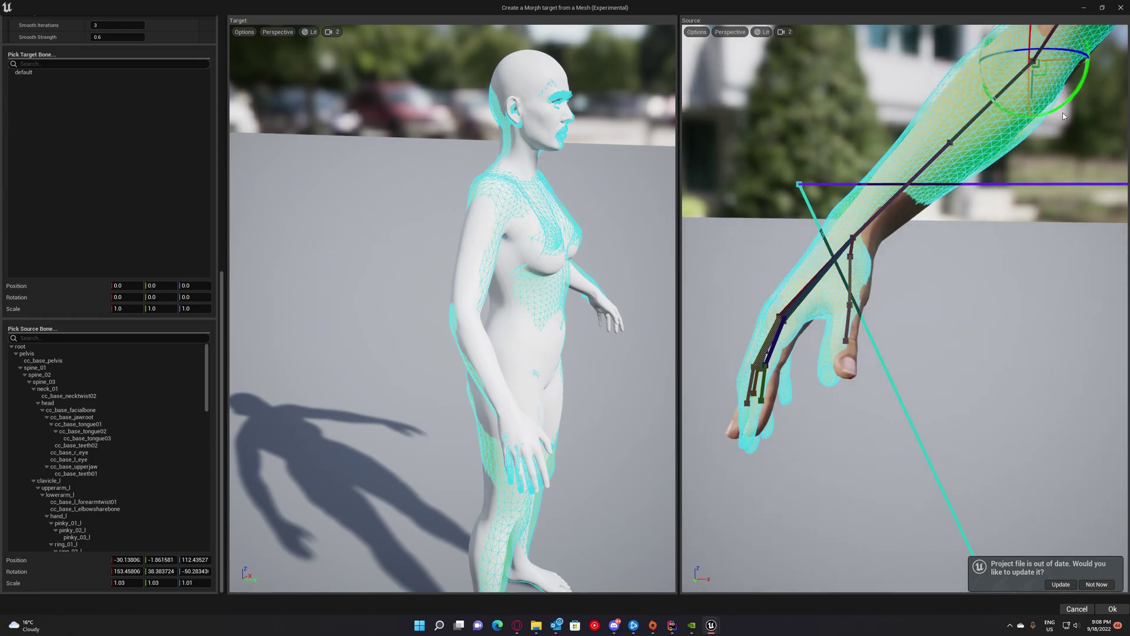
left_click_drag(1064, 106, 1062, 108)
right_click_drag(1045, 125, 918, 148)
left_click_drag(965, 169, 999, 210)
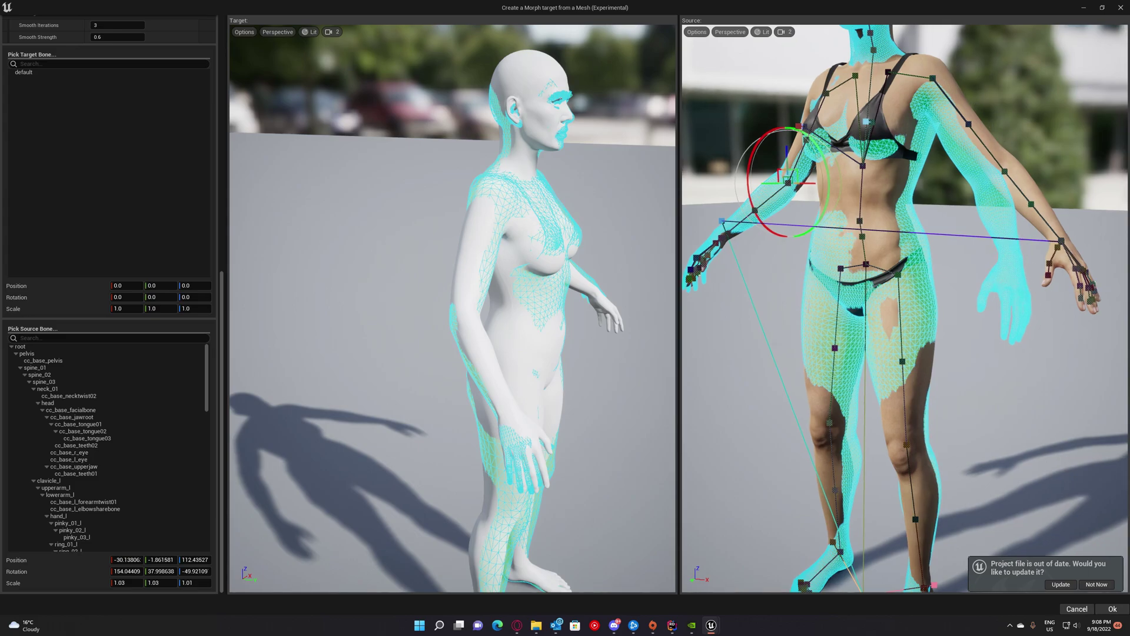
Turn the right forearm bone further forward around the vertical axis, to a Z rotation of about -52.0.
right_click_drag(905, 309, 1045, 315)
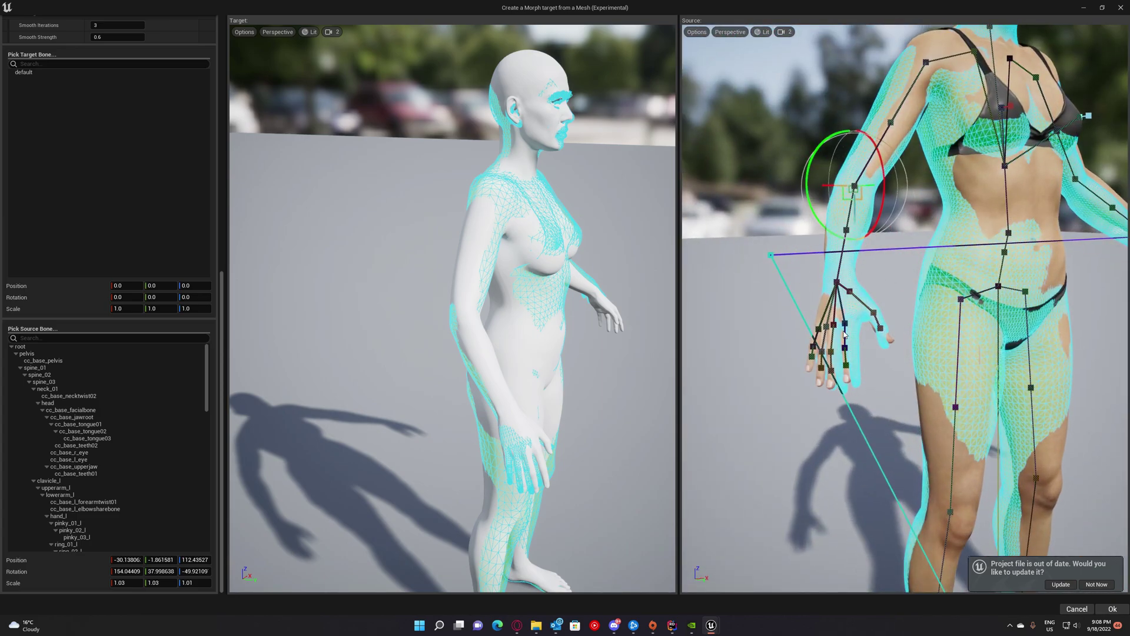
right_click_drag(905, 308, 936, 353)
right_click_drag(906, 308, 920, 287)
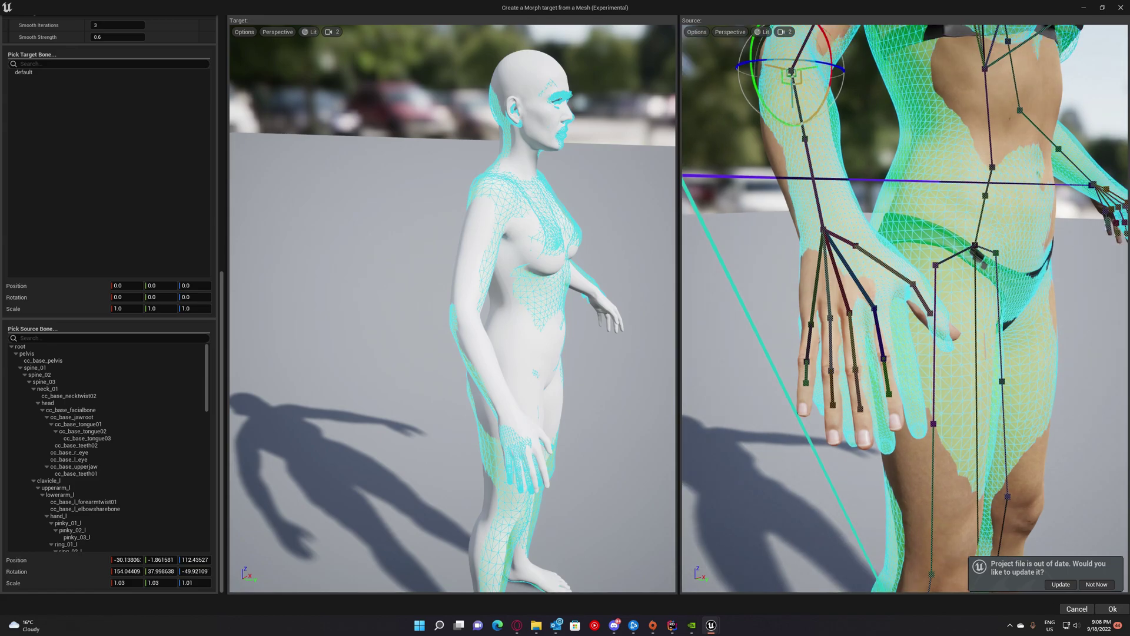
left_click_drag(808, 67, 814, 60)
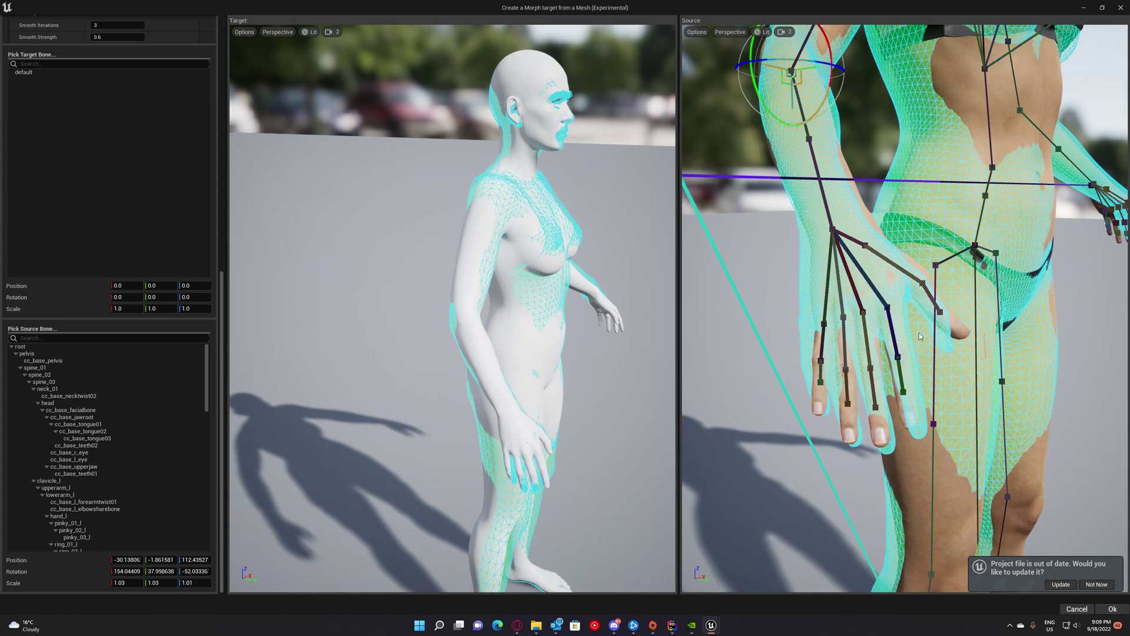
Fine-tune the right forearm bone's tilt to about 154.5, 37.7, -51.7 so the hand overlaps the target hand.
right_click_drag(905, 308, 783, 305)
key("d")
right_click_drag(869, 304, 852, 299)
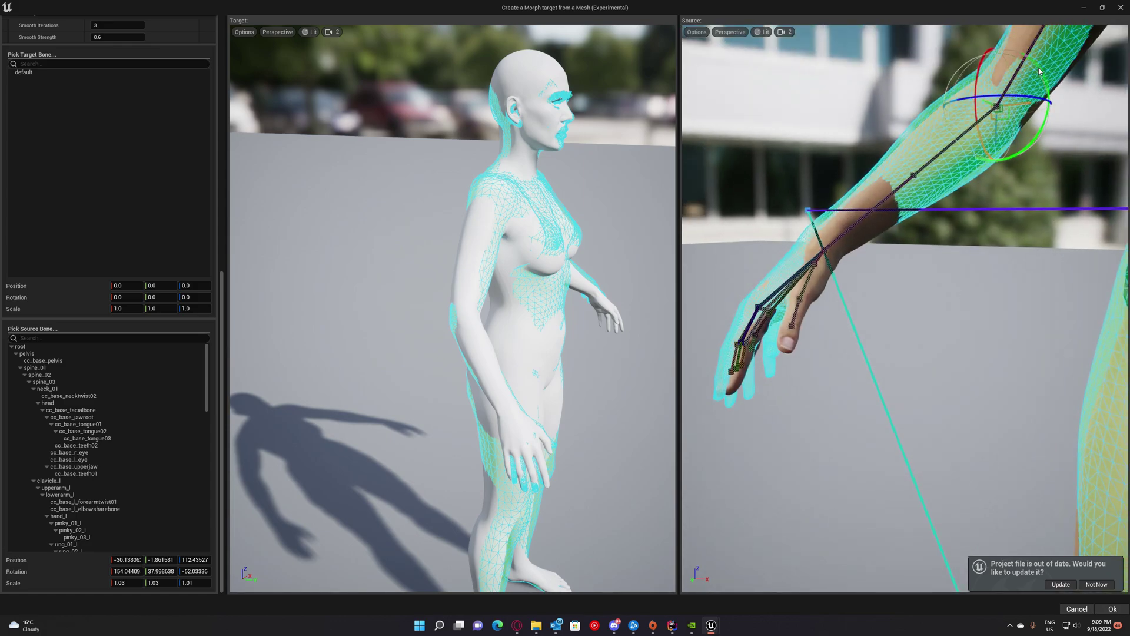
left_click_drag(1039, 72, 1039, 72)
Dismiss the project update notification and create the CamillaNew morph target with the current wrapper and bone alignment settings.
right_click_drag(898, 261, 913, 283)
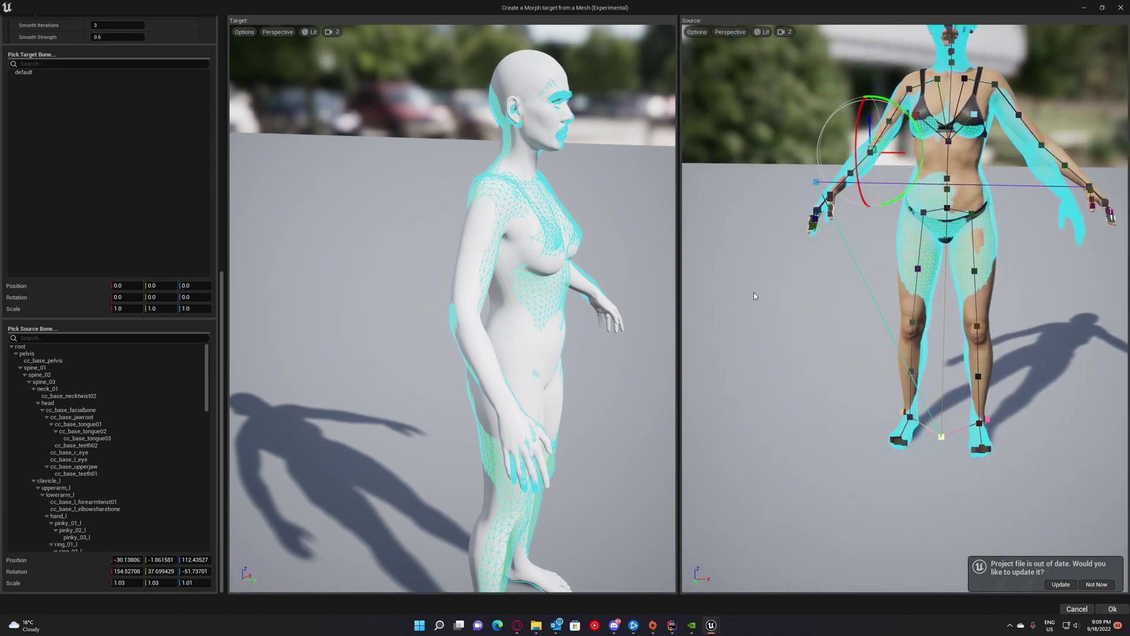
left_click_drag(223, 417, 225, 130)
right_click_drag(963, 308, 872, 339)
left_click(1095, 586)
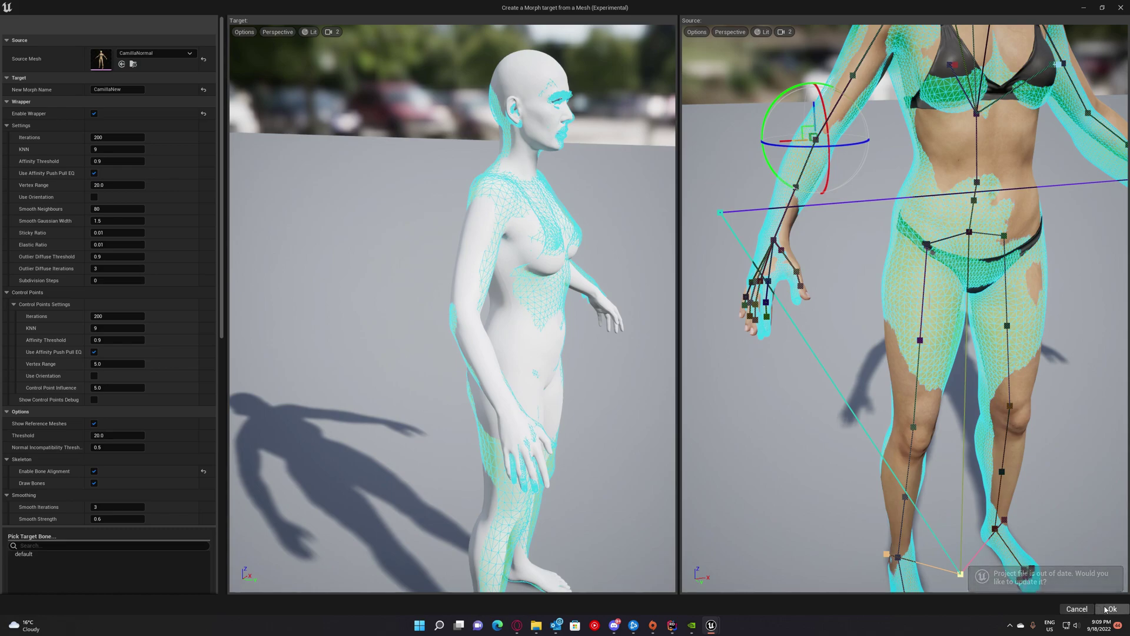
left_click(1109, 609)
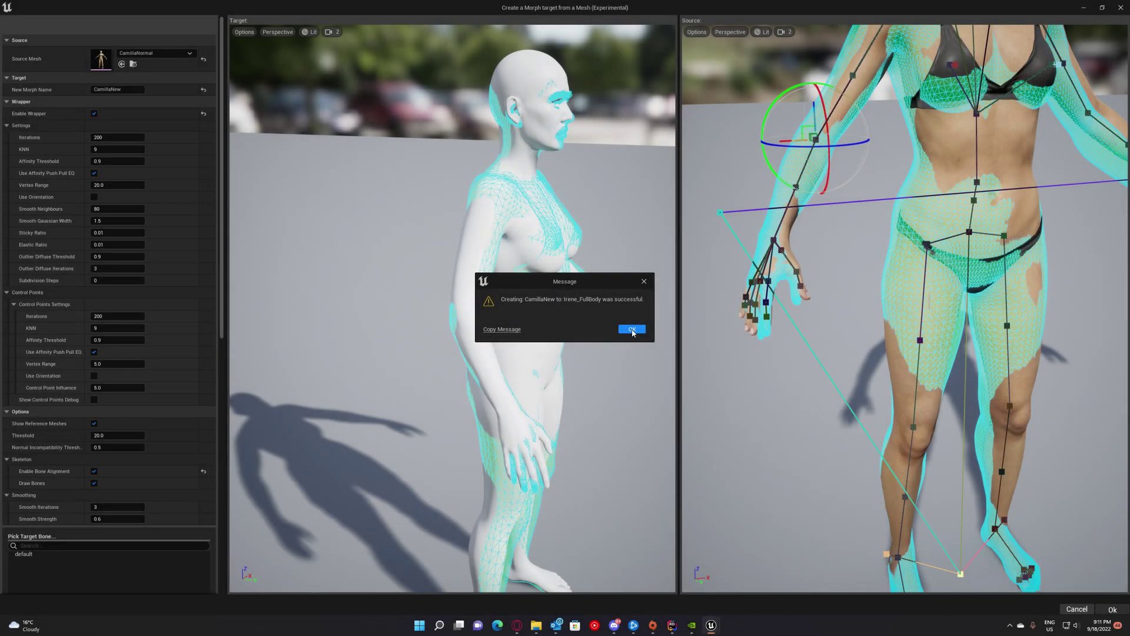
Dismiss the creation message, minimize the morph creation window and select the CamillaNew morph target for preview.
left_click(632, 329)
left_click(1080, 10)
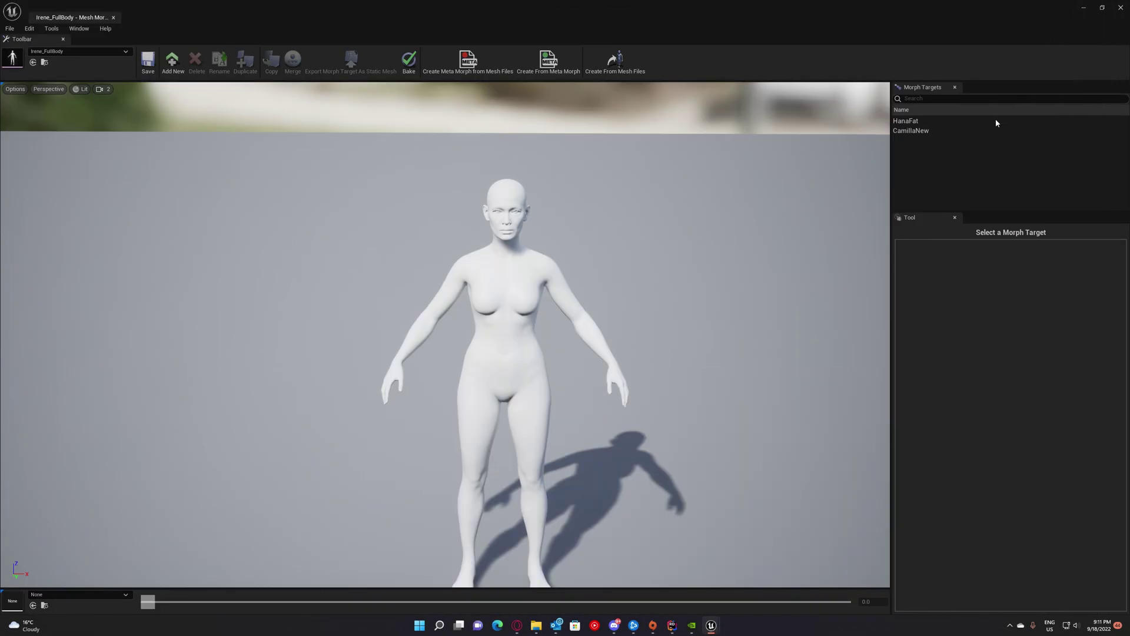
left_click(924, 131)
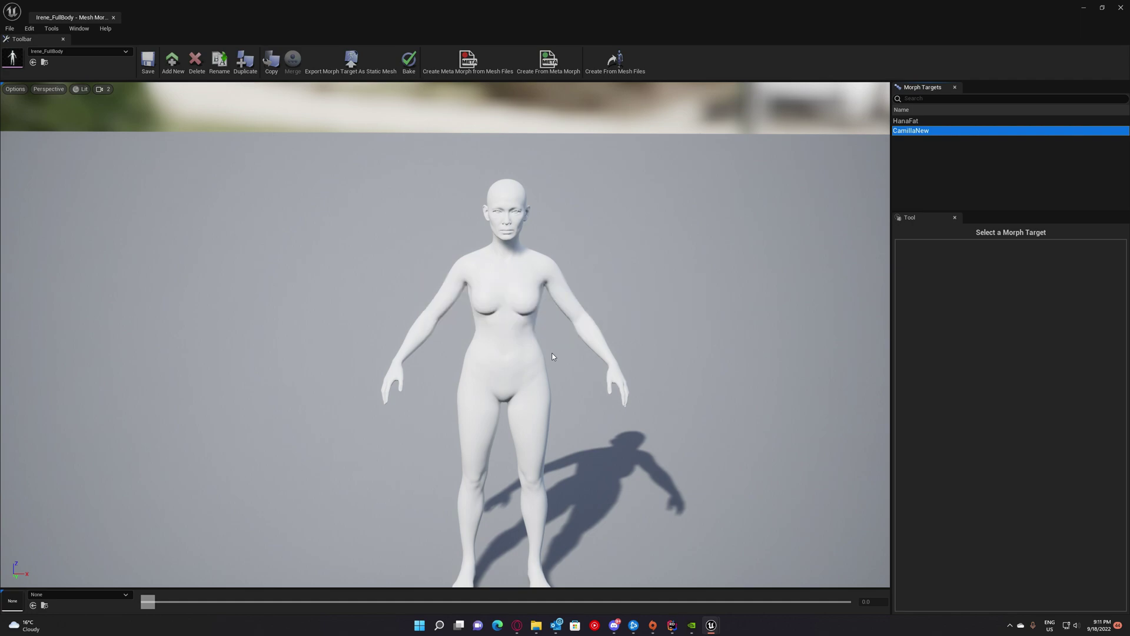
Examine the CamillaNew morph on the body, checking the arms and the shape of the left hand.
key("w")
mouse_move(522, 356)
right_mouse_down()
mouse_move(506, 364)
mouse_move(449, 317)
mouse_move(462, 390)
mouse_move(518, 396)
mouse_move(621, 337)
mouse_move(525, 359)
right_mouse_up()
right_click_drag(654, 371, 653, 371)
right_click_drag(525, 383, 526, 384)
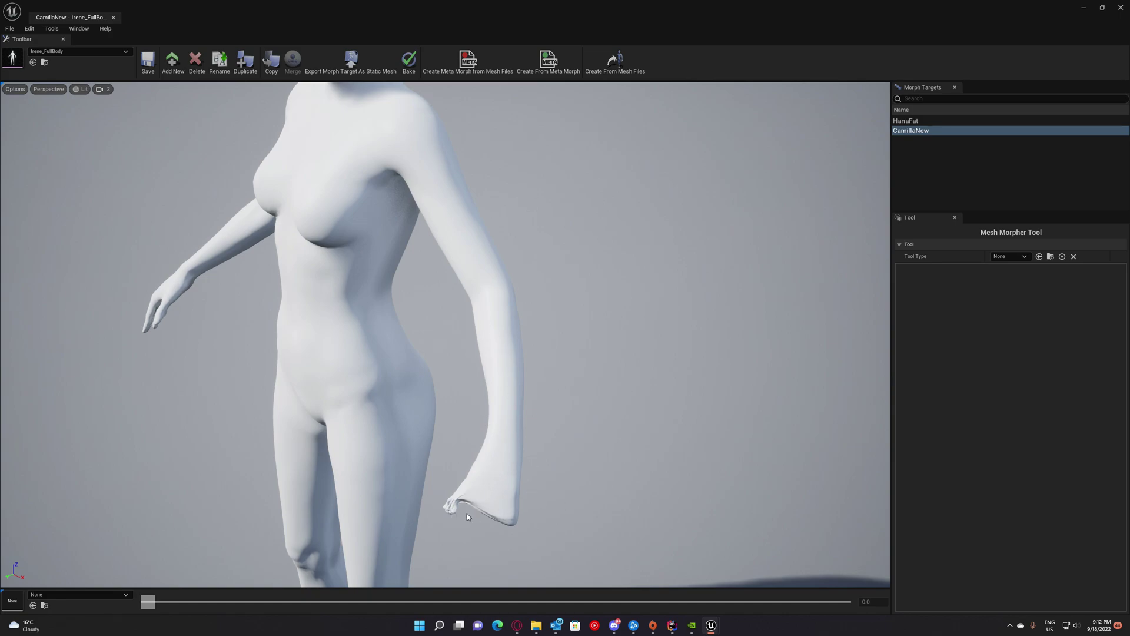
right_click_drag(525, 384, 525, 383)
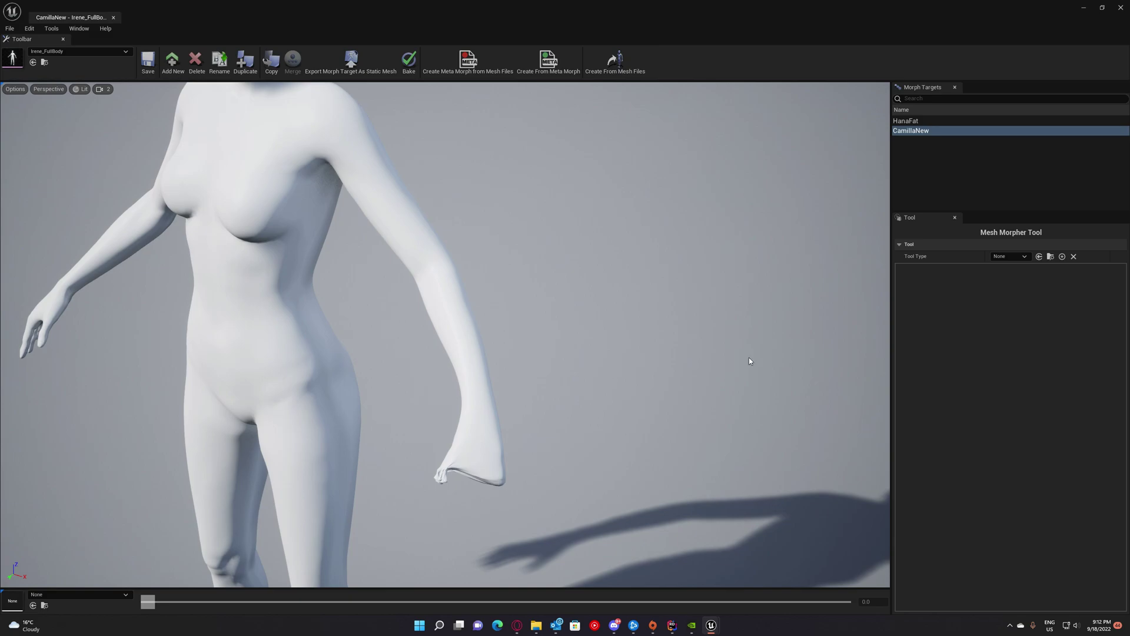
Reopen the morph creation window and compare the source's left arm and hand with the target body from several sides.
mouse_move(711, 625)
left_click(805, 580)
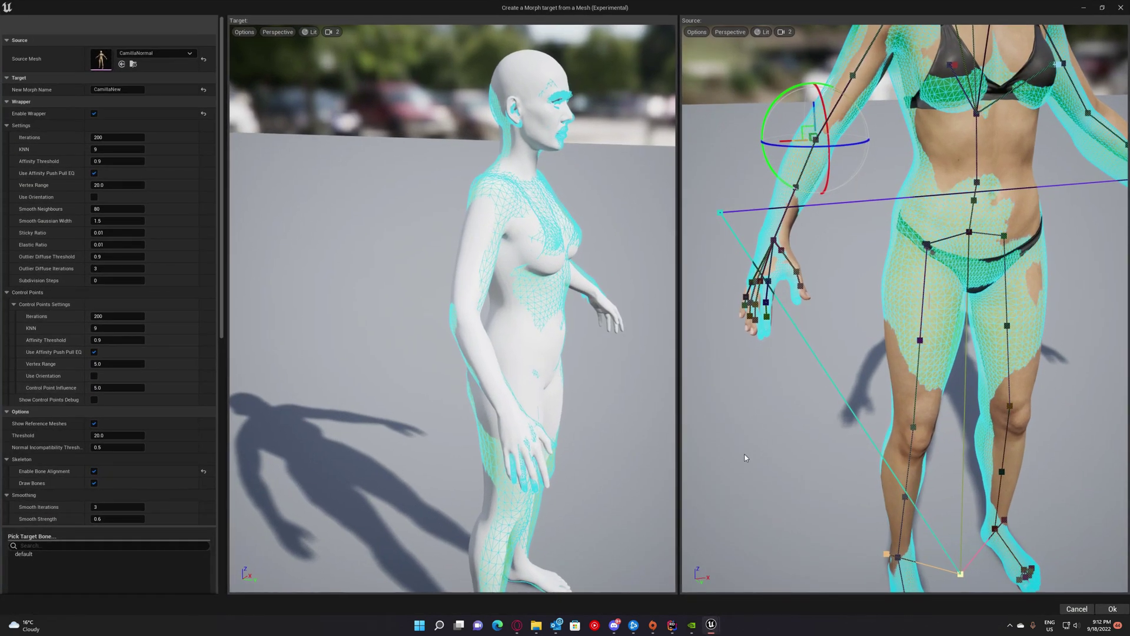
right_click_drag(942, 294, 795, 282)
mouse_move(919, 187)
right_mouse_down()
mouse_move(966, 194)
mouse_move(919, 187)
right_mouse_up()
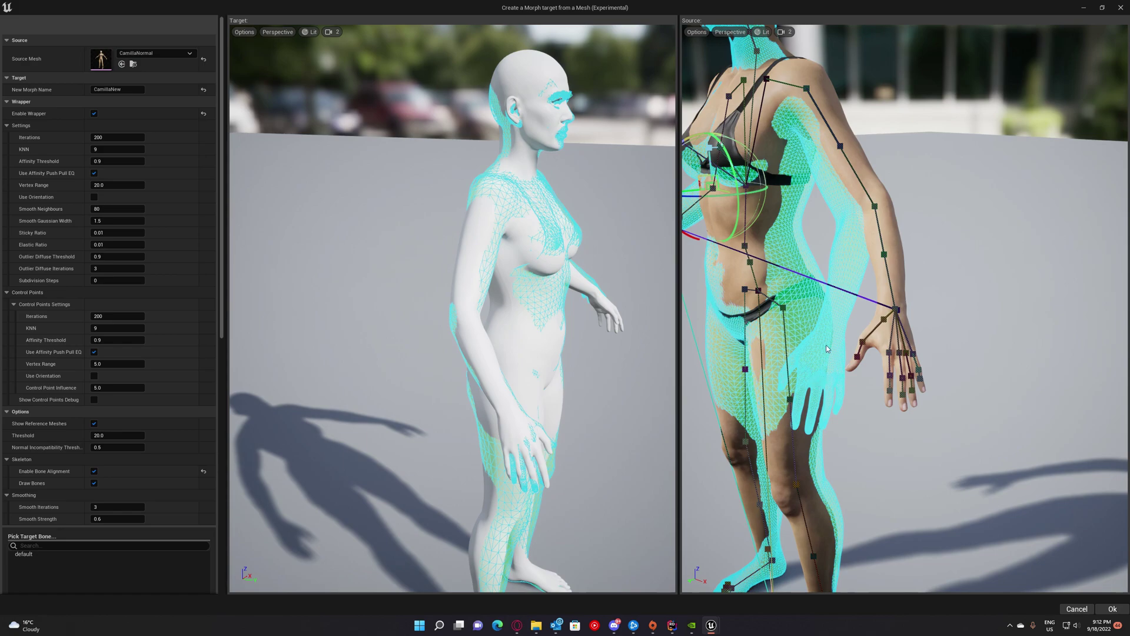
left_click(852, 251)
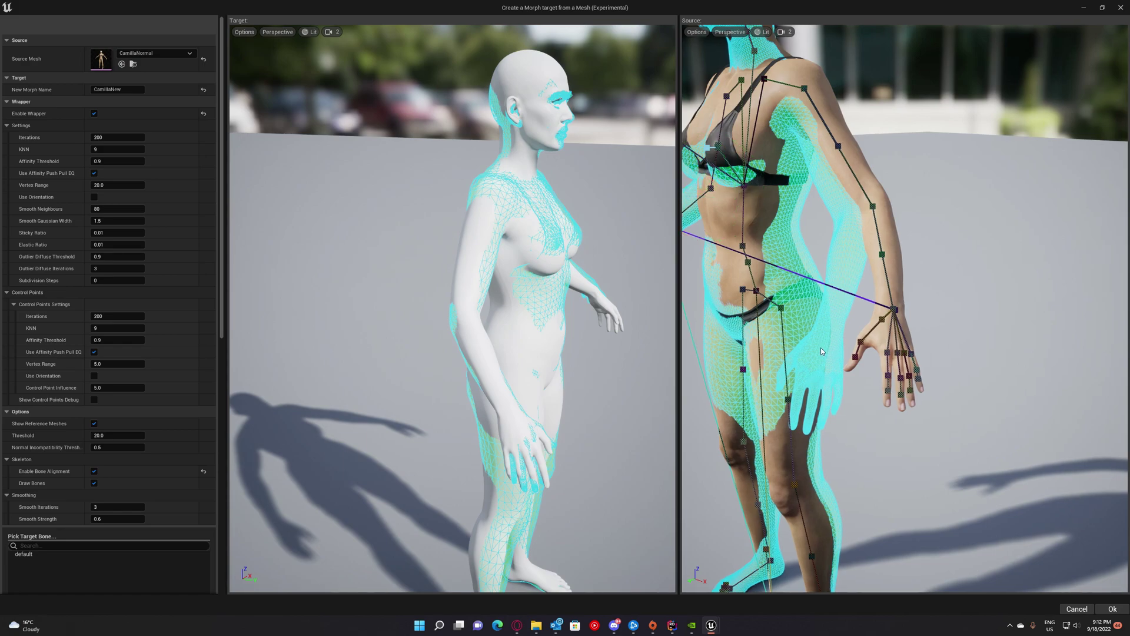
mouse_move(811, 234)
right_mouse_down()
mouse_move(860, 238)
mouse_move(811, 235)
right_mouse_up()
right_click_drag(941, 316, 905, 330)
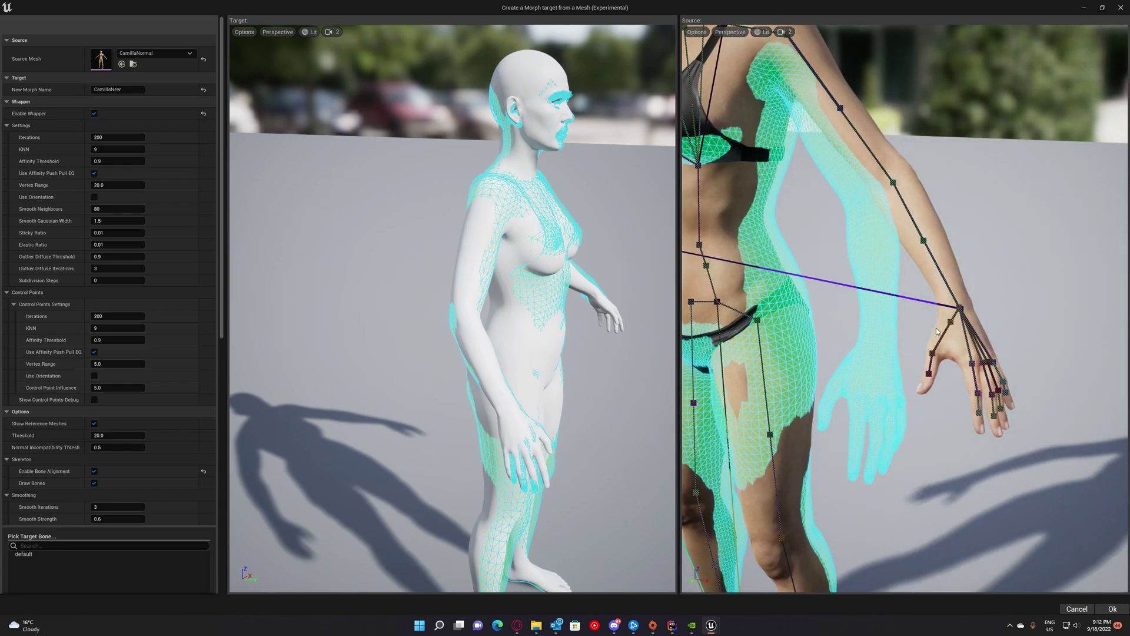
right_click_drag(932, 380, 970, 368)
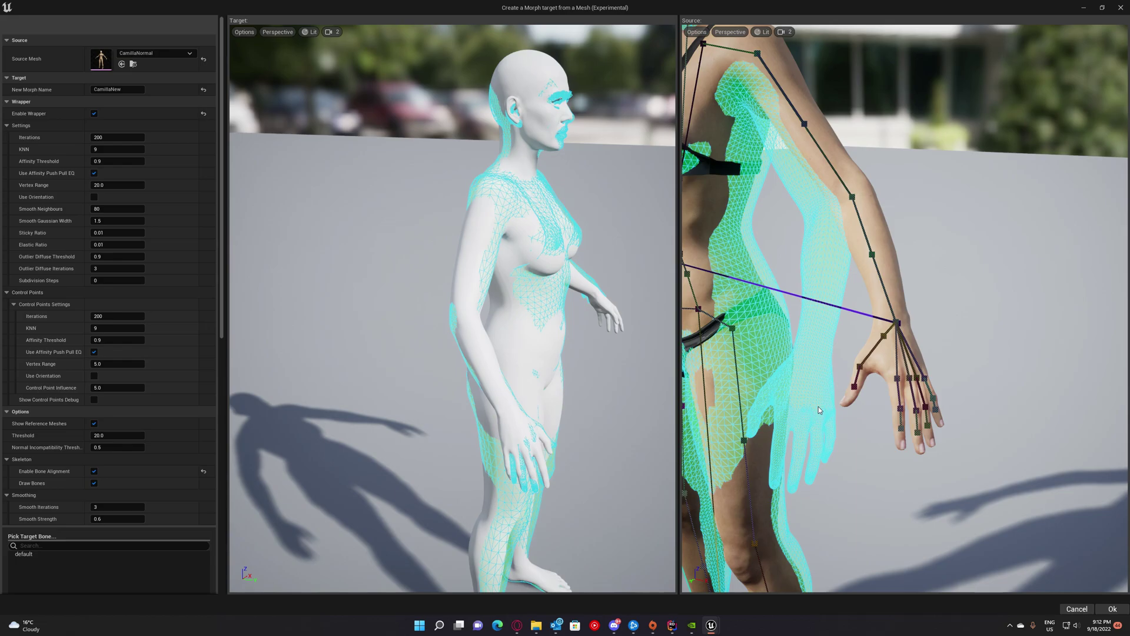
right_click_drag(792, 143, 719, 170)
left_click_drag(797, 206, 770, 149)
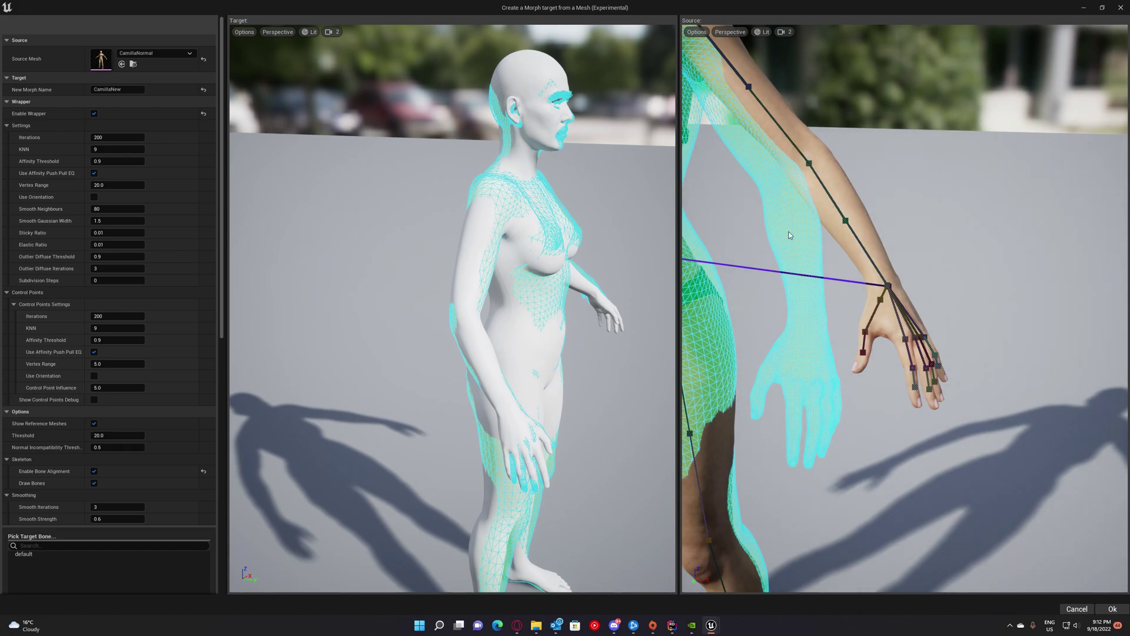
left_click_drag(790, 235, 785, 265)
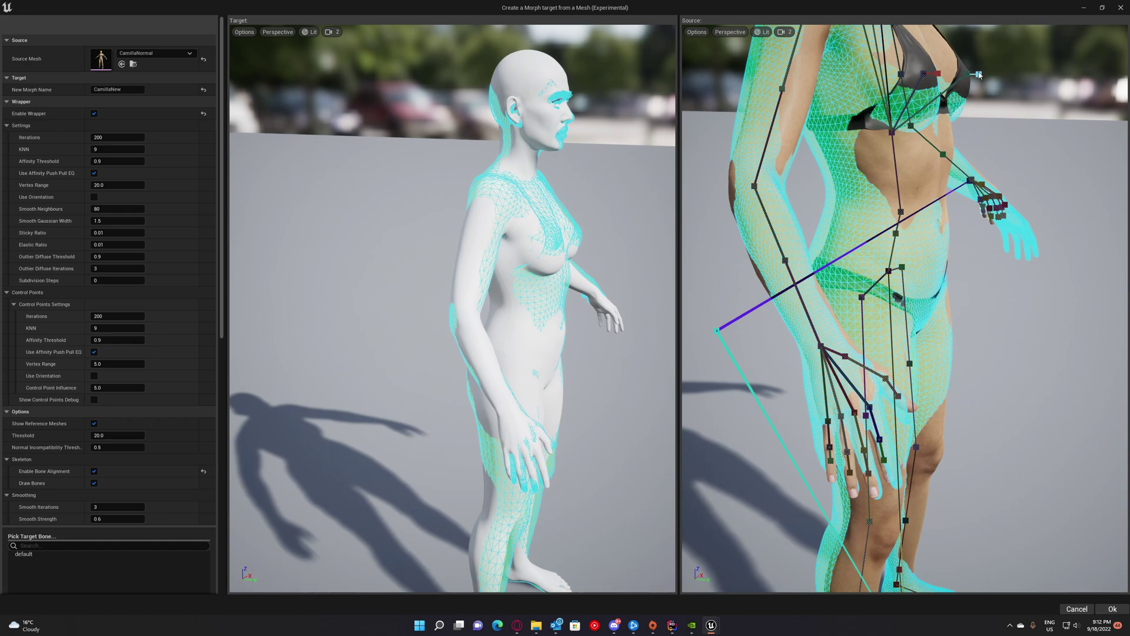
Shrink the morph creation window, move it aside and frame the CamillaNew head from the front.
double_click(929, 10)
left_click_drag(537, 222, 608, 344)
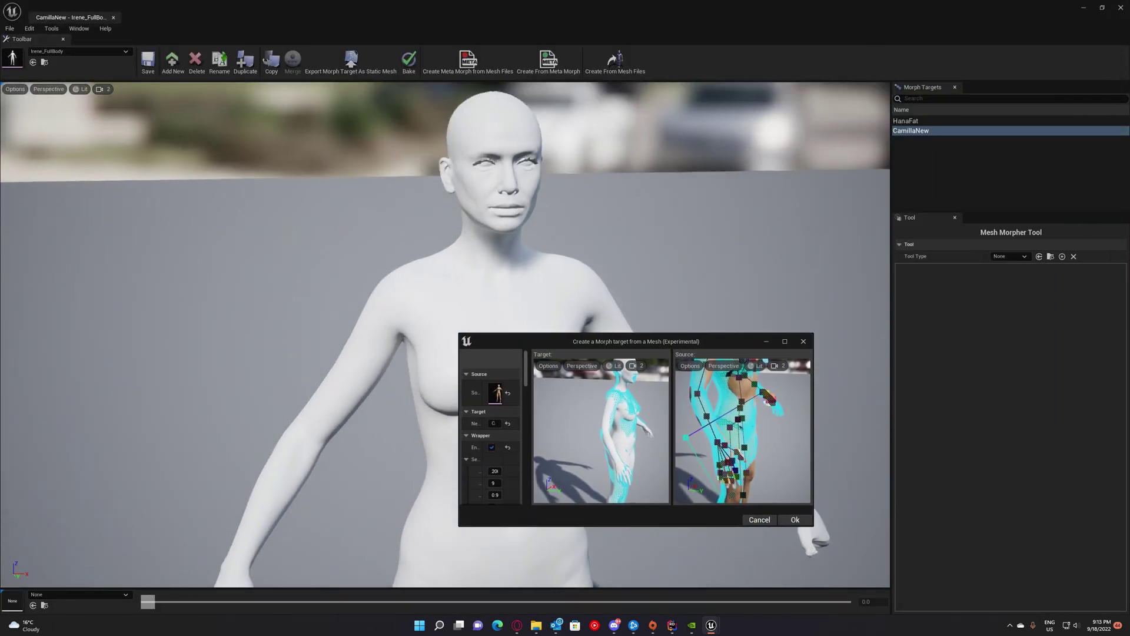
right_click_drag(365, 282, 365, 400)
right_click_drag(435, 524, 377, 471)
mouse_move(453, 238)
right_mouse_down()
mouse_move(450, 159)
mouse_move(442, 235)
mouse_move(453, 238)
right_mouse_up()
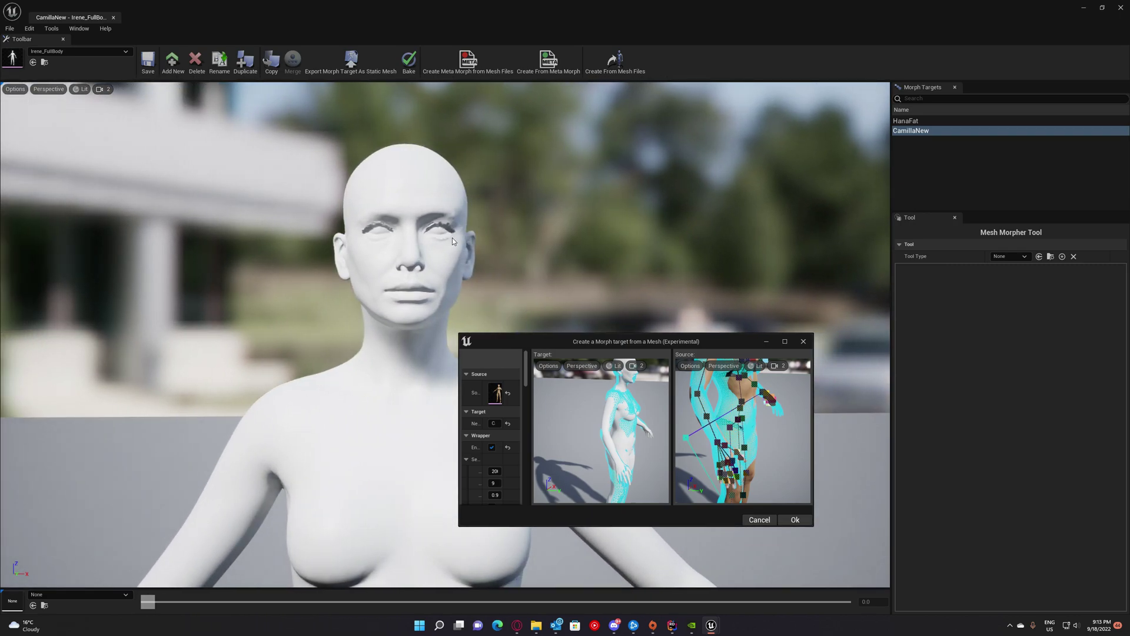
Activate the Restore tool, set the brush size to about 0.139 and restore the forehead area once.
left_click(1009, 256)
left_click(1042, 340)
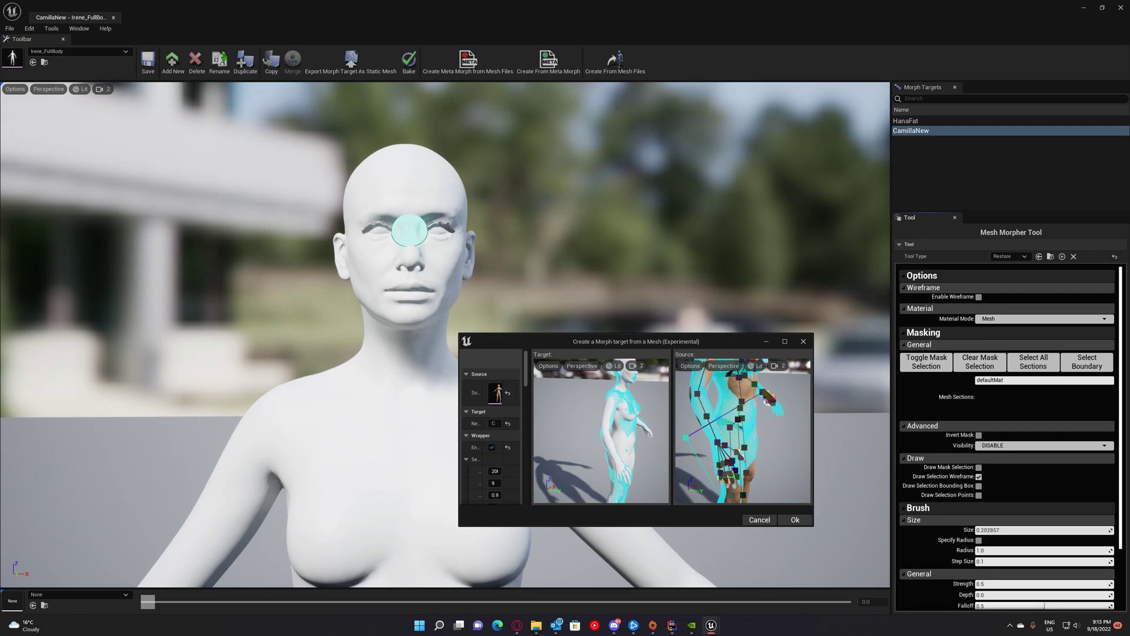
left_click_drag(1048, 529, 1062, 531)
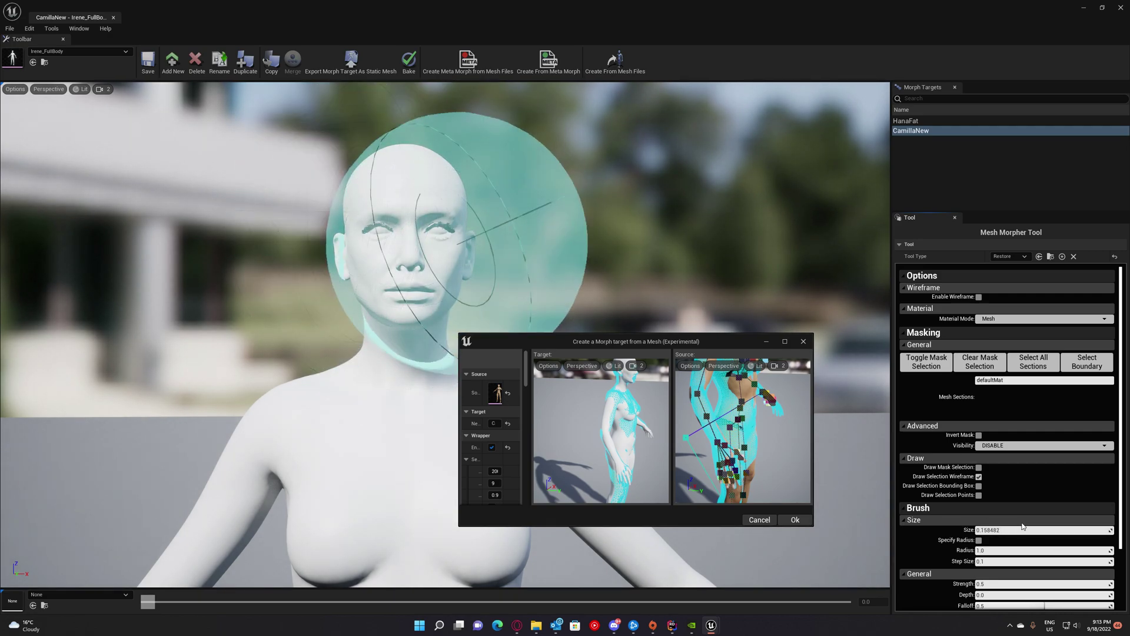
left_click_drag(1017, 530, 1012, 530)
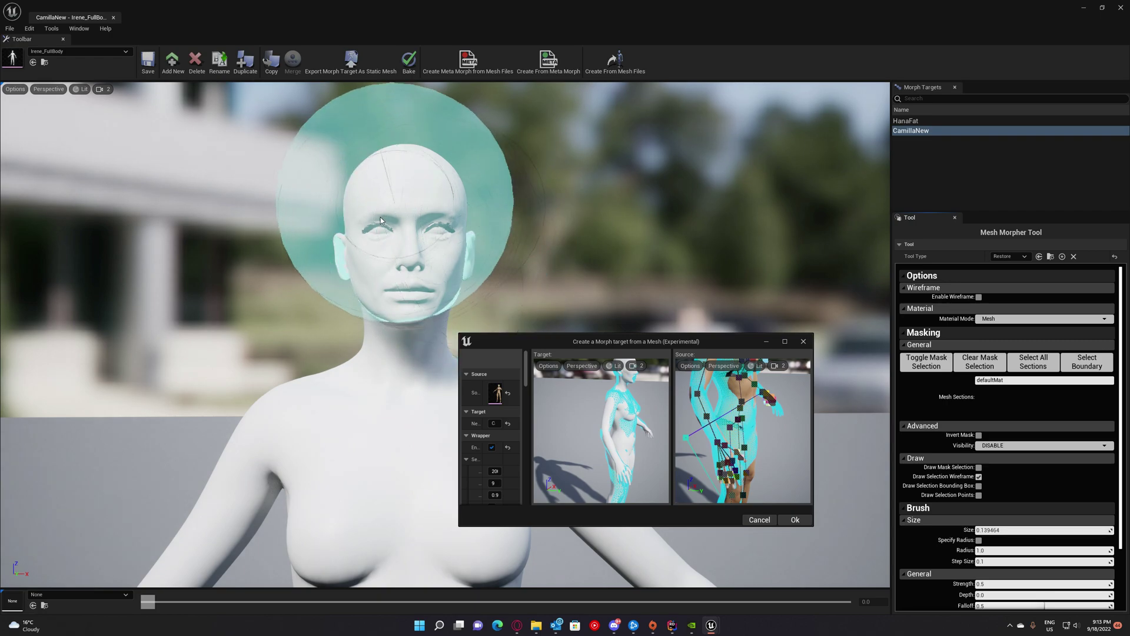
left_click(395, 187)
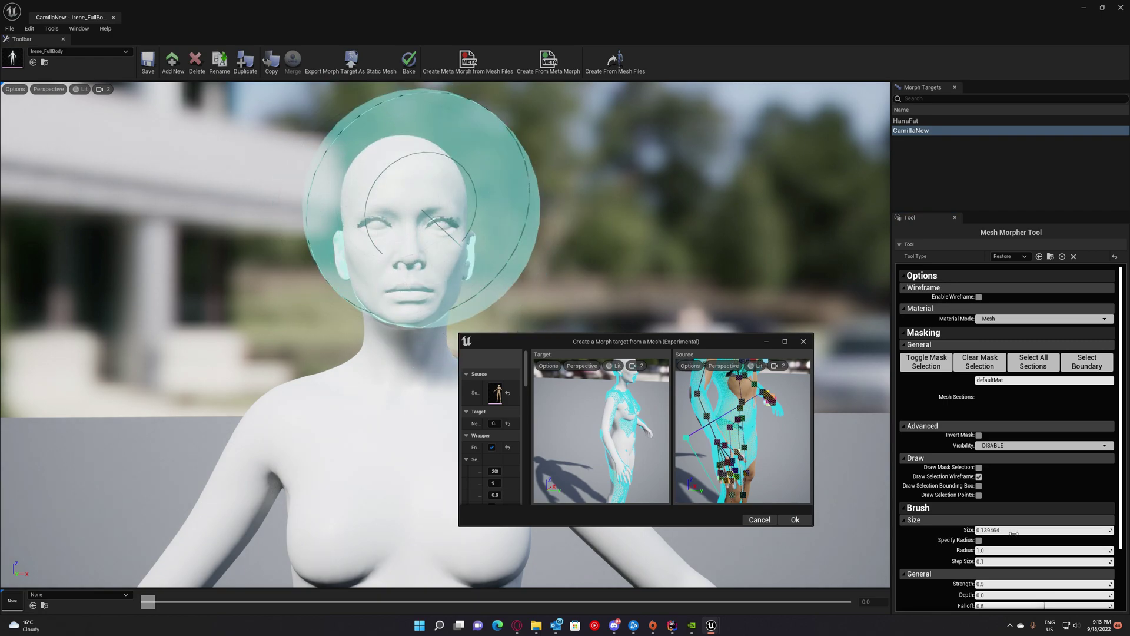
Set the Restore brush size to about 0.038 and restore the right side of the scalp above the ear.
left_click_drag(1014, 531, 1004, 531)
key("bracketleft")
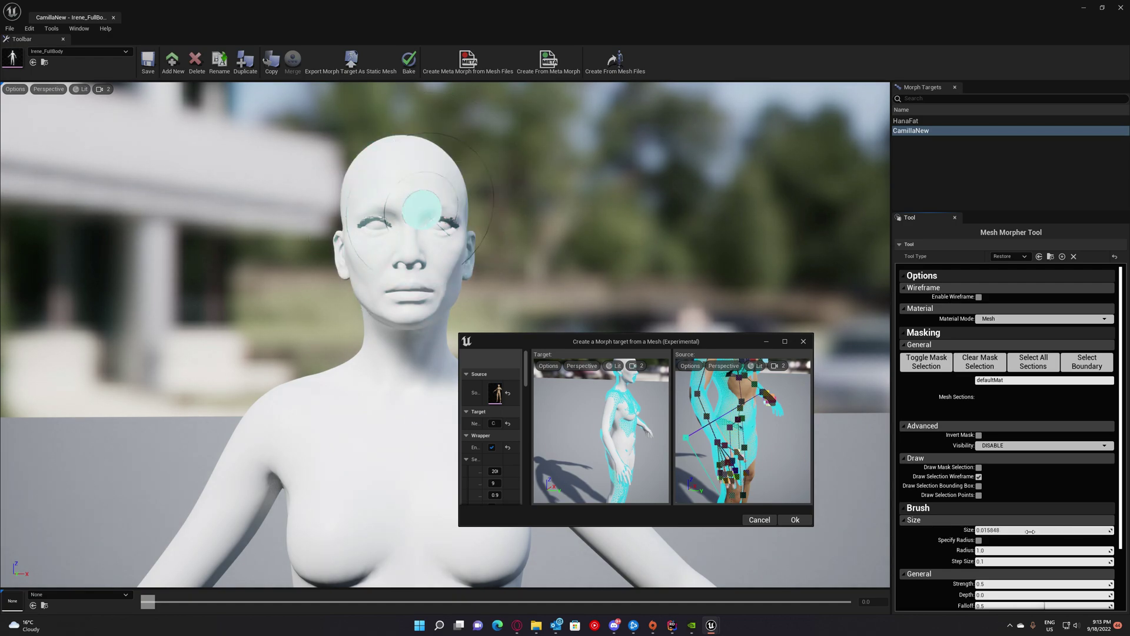
left_click_drag(443, 211, 554, 218, "alt")
mouse_move(554, 219)
right_mouse_down()
mouse_move(659, 219)
mouse_move(668, 259)
mouse_move(668, 177)
right_mouse_up()
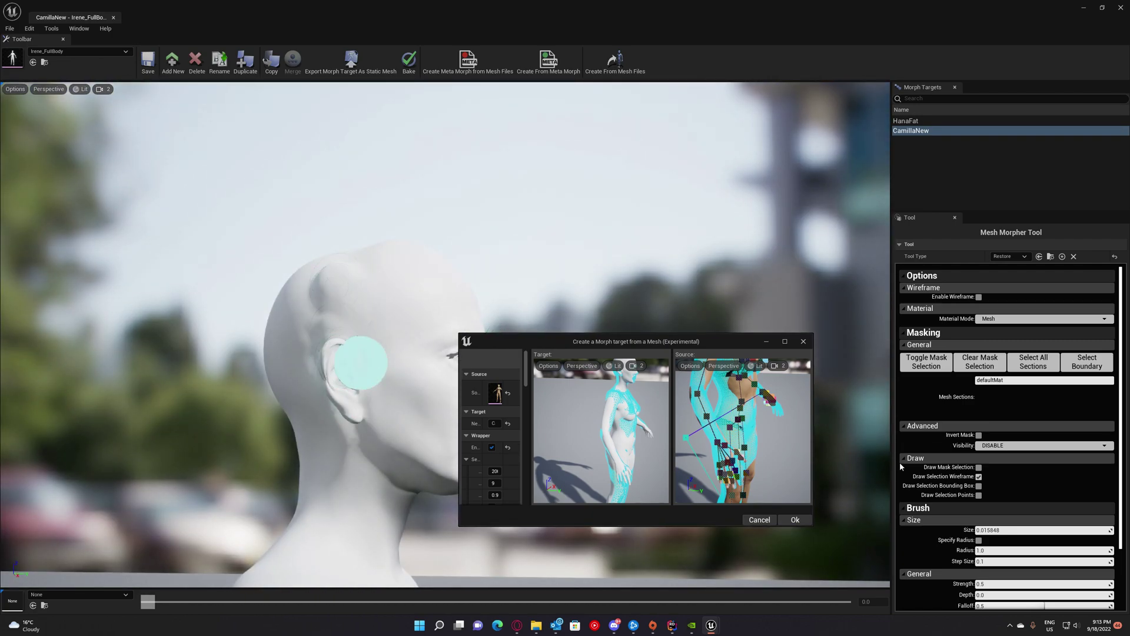
left_click_drag(995, 530, 1019, 530)
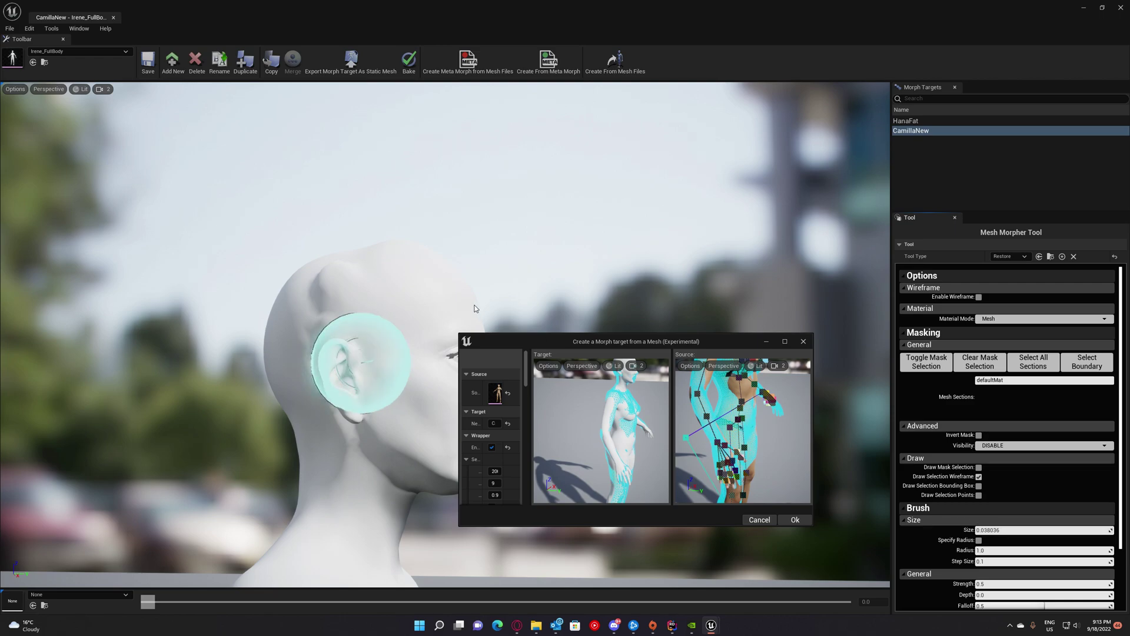
mouse_move(327, 283)
left_mouse_down()
mouse_move(306, 311)
mouse_move(315, 287)
mouse_move(312, 394)
mouse_move(354, 254)
mouse_move(368, 250)
mouse_move(283, 353)
mouse_move(344, 349)
mouse_move(348, 365)
mouse_move(307, 293)
mouse_move(286, 294)
left_mouse_up()
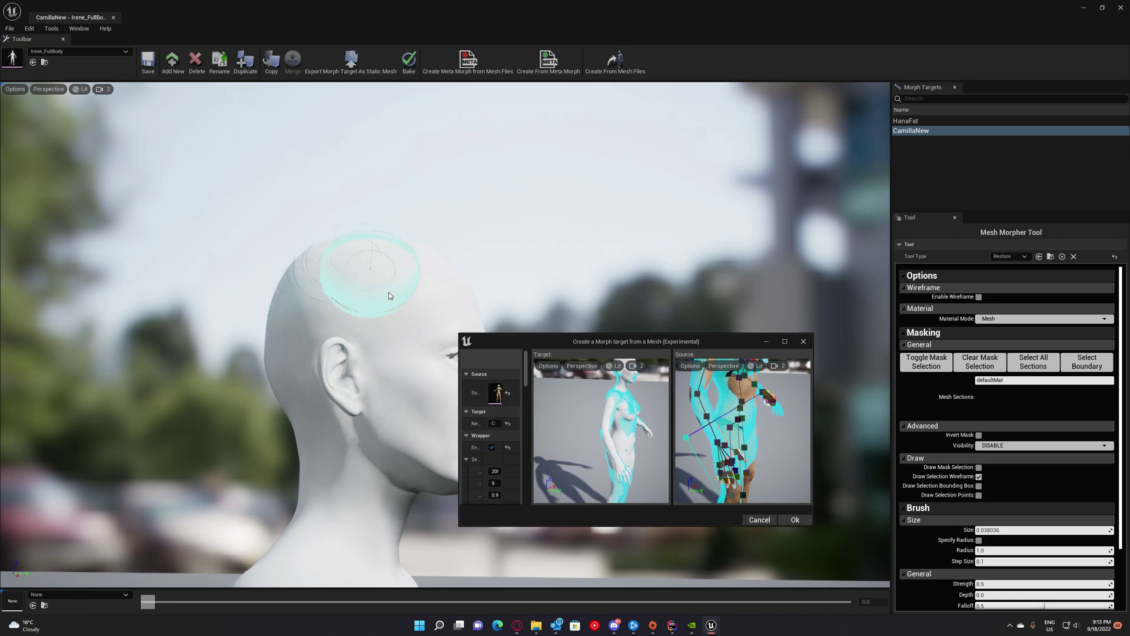
Restore the top of the scalp, the left ear area and the face around the nose with brush strokes.
right_click_drag(384, 292, 241, 314)
mouse_move(384, 294)
left_mouse_down()
mouse_move(353, 253)
mouse_move(330, 283)
mouse_move(347, 298)
mouse_move(347, 200)
mouse_move(360, 240)
mouse_move(341, 256)
left_mouse_up()
right_click_drag(330, 108, 106, 110)
mouse_move(330, 109)
left_mouse_down()
mouse_move(379, 139)
mouse_move(378, 194)
mouse_move(384, 177)
mouse_move(395, 197)
left_mouse_up()
right_click_drag(393, 201, 379, 202)
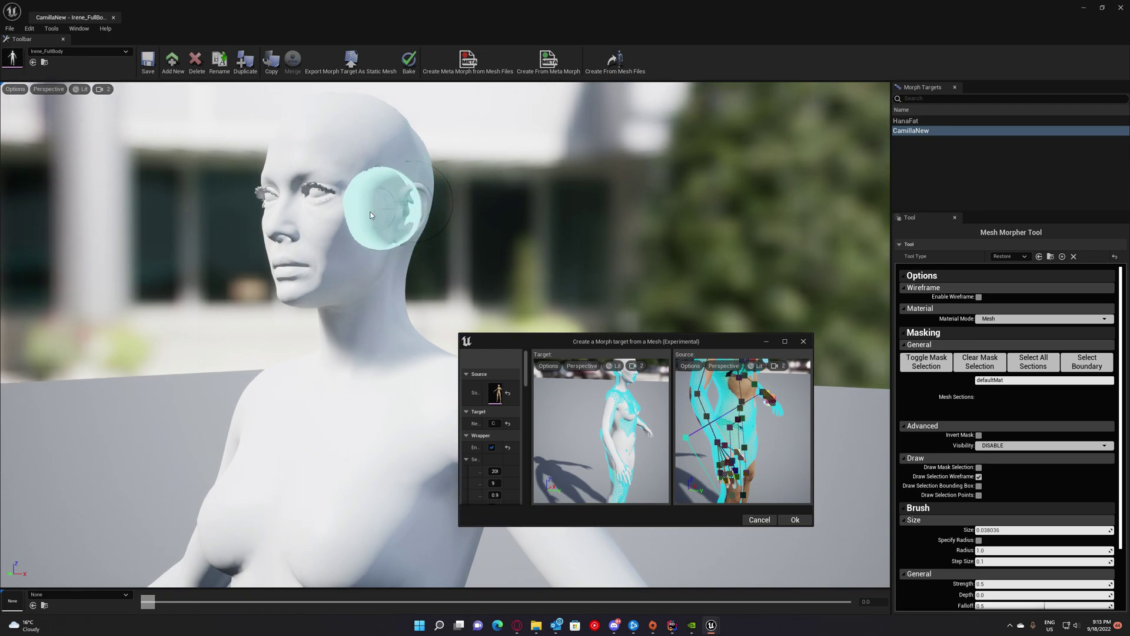
mouse_move(322, 269)
left_mouse_down()
mouse_move(300, 195)
mouse_move(318, 168)
mouse_move(289, 190)
left_mouse_up()
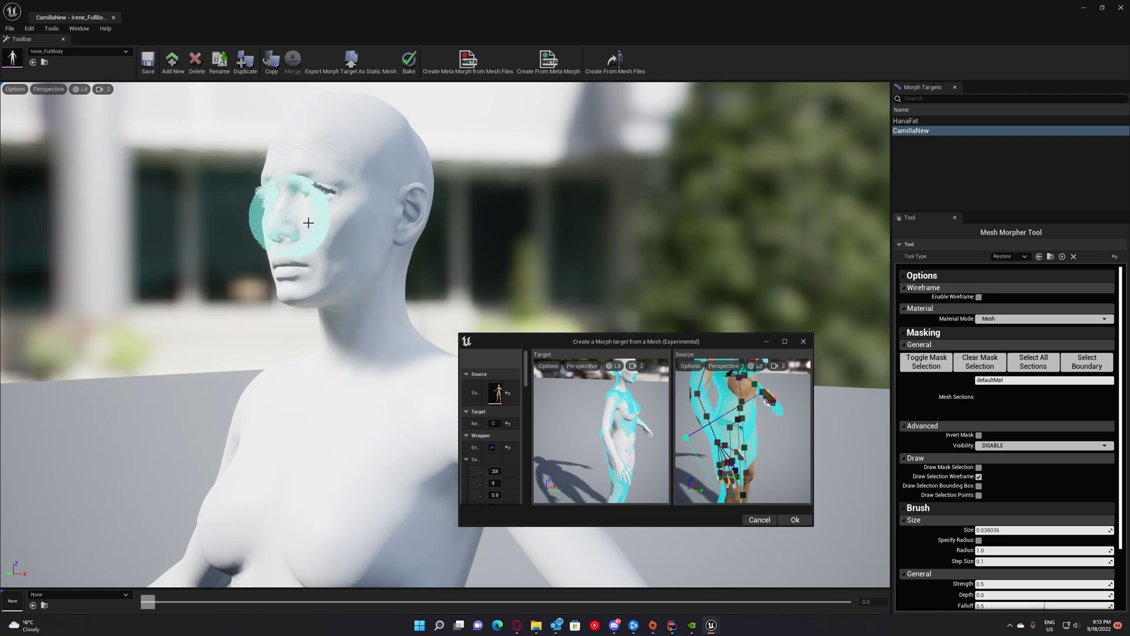
Restore the left side and back of the head, orbiting around it to cover the remaining areas.
mouse_move(313, 219)
right_mouse_down()
mouse_move(392, 218)
mouse_move(377, 141)
right_mouse_up()
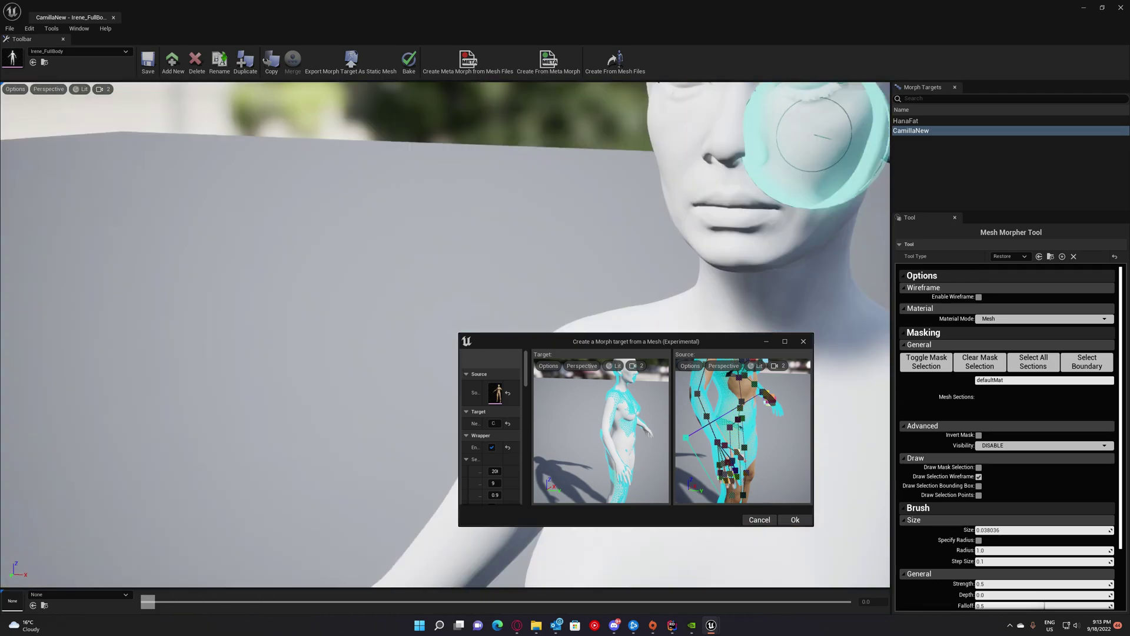
right_click_drag(814, 136, 606, 142)
left_click_drag(624, 143, 323, 182, "alt")
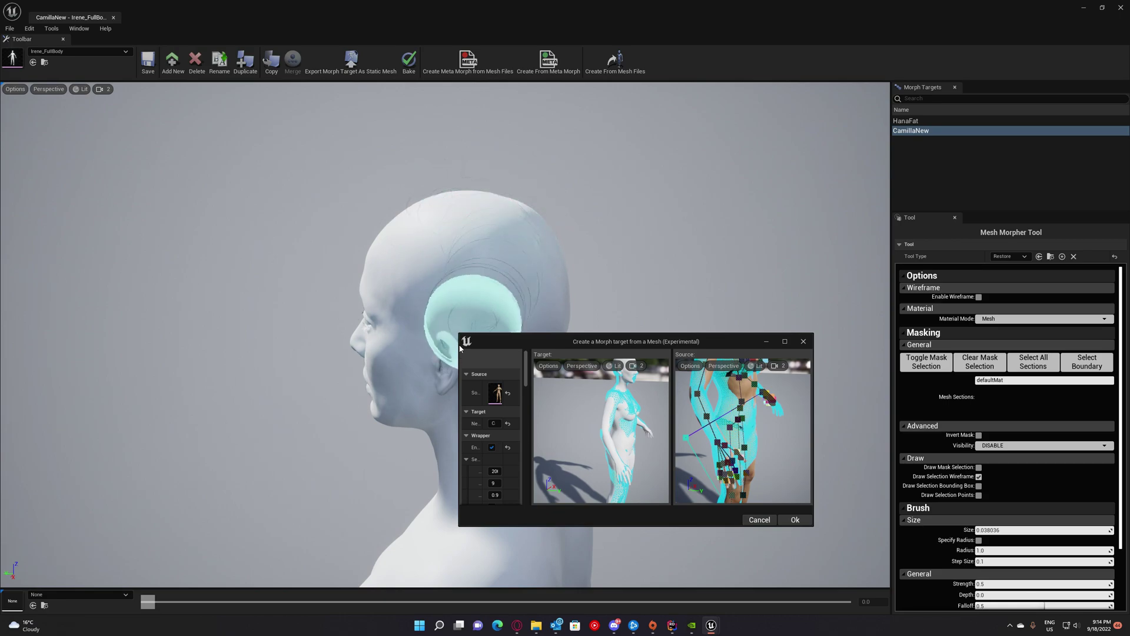
mouse_move(457, 321)
left_mouse_down("alt")
mouse_move(412, 306)
mouse_move(377, 324)
mouse_move(306, 321)
mouse_move(510, 315)
left_mouse_up("alt")
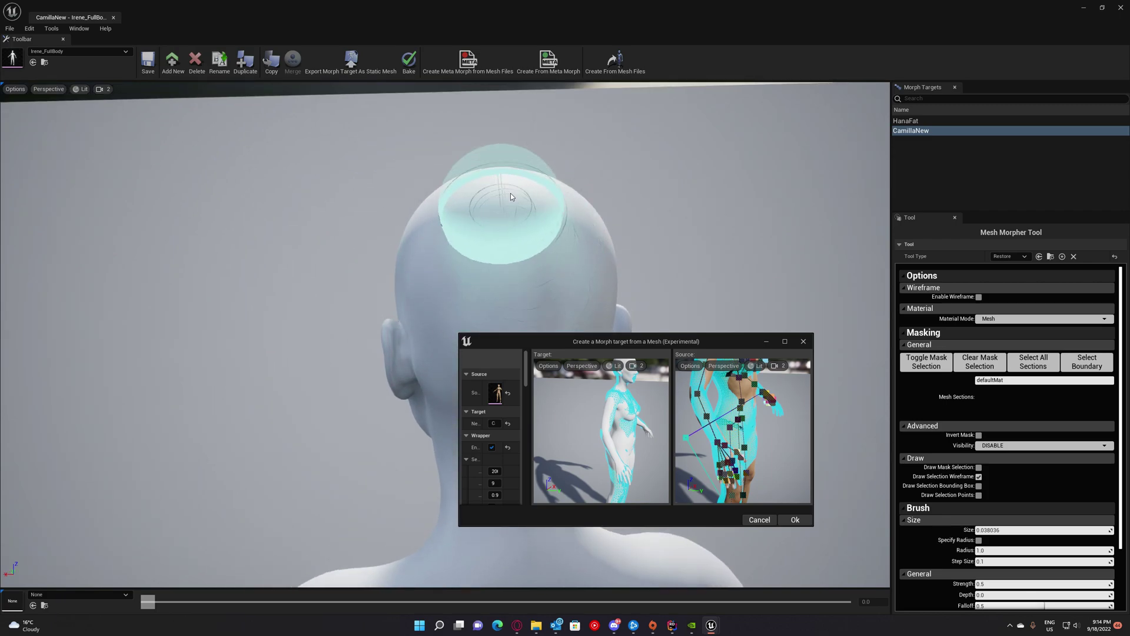
middle_click_drag(527, 214, 565, 214)
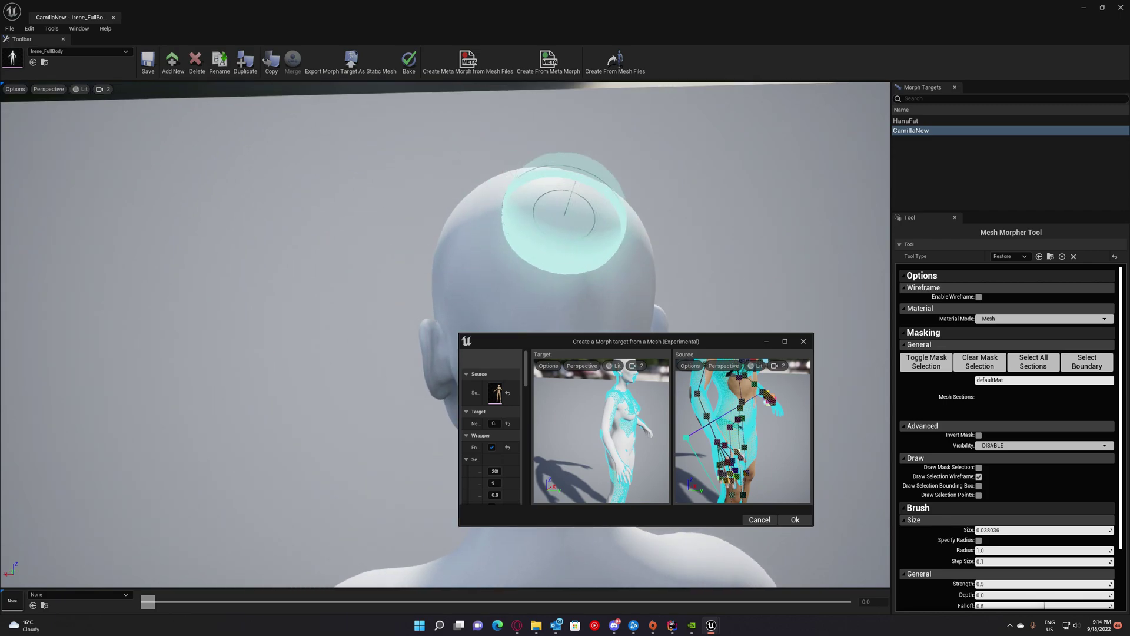
left_click_drag(565, 215, 865, 218, "alt")
scroll(422, 185, "up", 3)
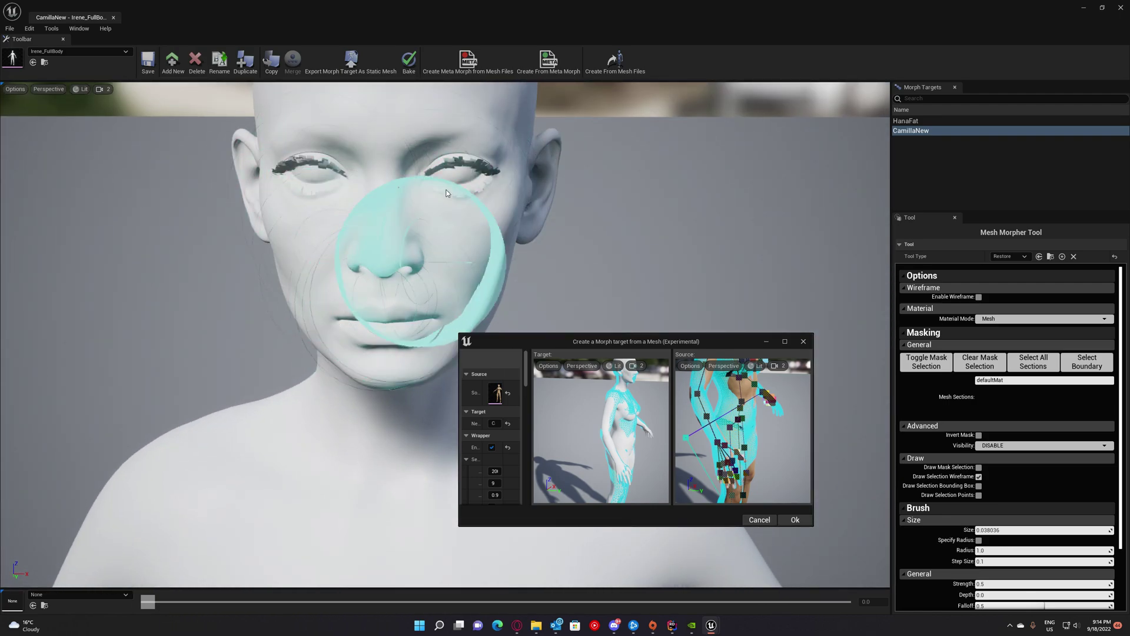
Restore the right side of the face around the nose and mouth, checking the result in profile and from the front.
left_click_drag(447, 189, 53, 197, "alt")
scroll(446, 189, "down", 3)
left_click_drag(446, 189, 407, 206, "alt")
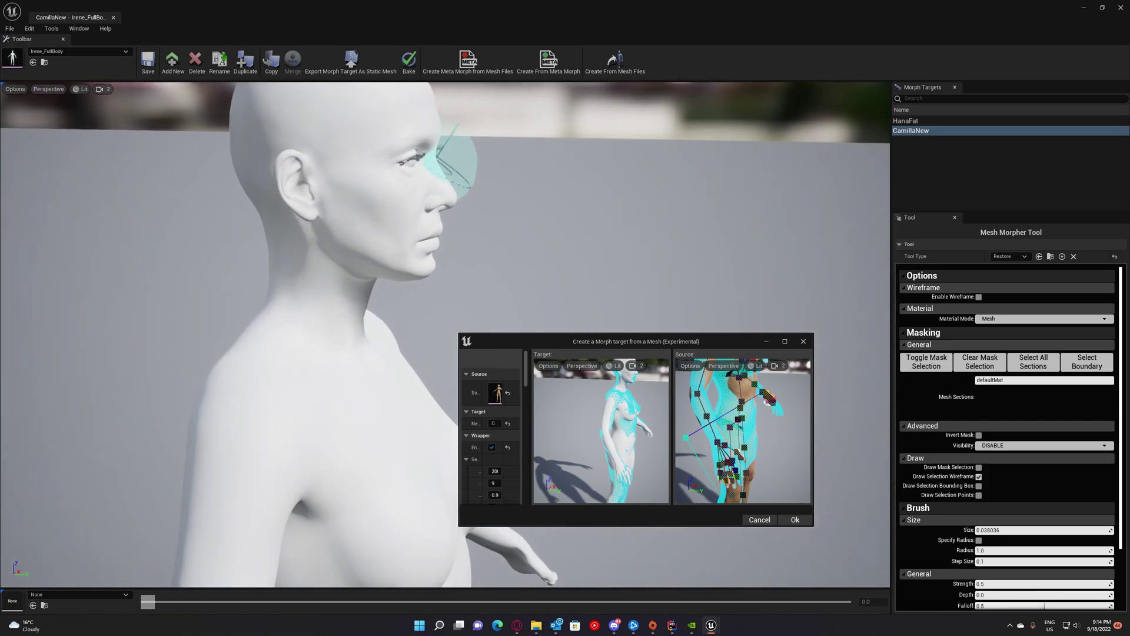
left_click_drag(453, 147, 412, 127, "alt")
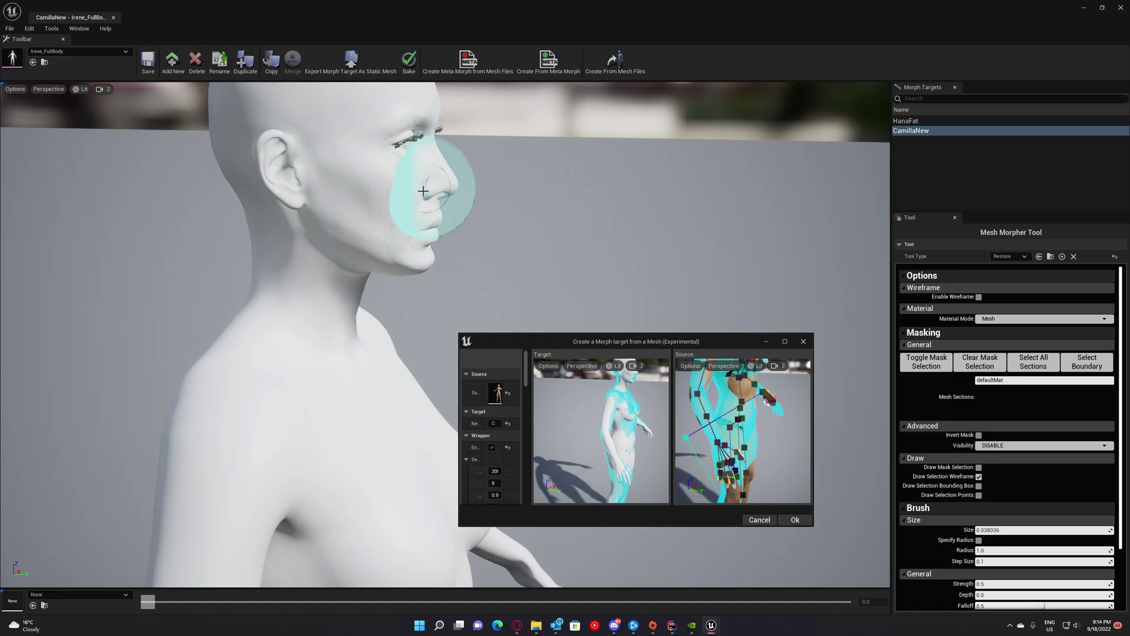
right_click_drag(423, 192, 300, 198)
mouse_move(387, 194)
right_mouse_down()
mouse_move(390, 253)
mouse_move(400, 239)
mouse_move(453, 259)
mouse_move(412, 254)
mouse_move(401, 159)
mouse_move(389, 218)
mouse_move(347, 247)
mouse_move(359, 200)
mouse_move(389, 250)
mouse_move(407, 180)
right_mouse_up()
Start copying the CamillaNew morph to other meshes with two target entries, assigning Irene_FaceMesh to the first.
left_click(279, 72)
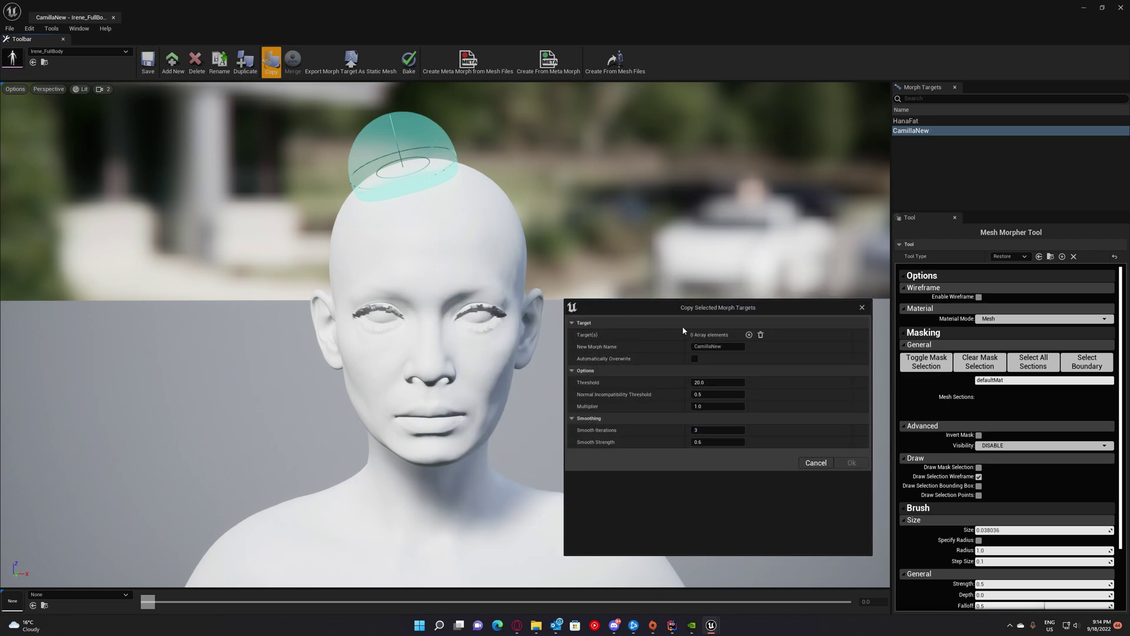
left_click(749, 335)
left_click(749, 335)
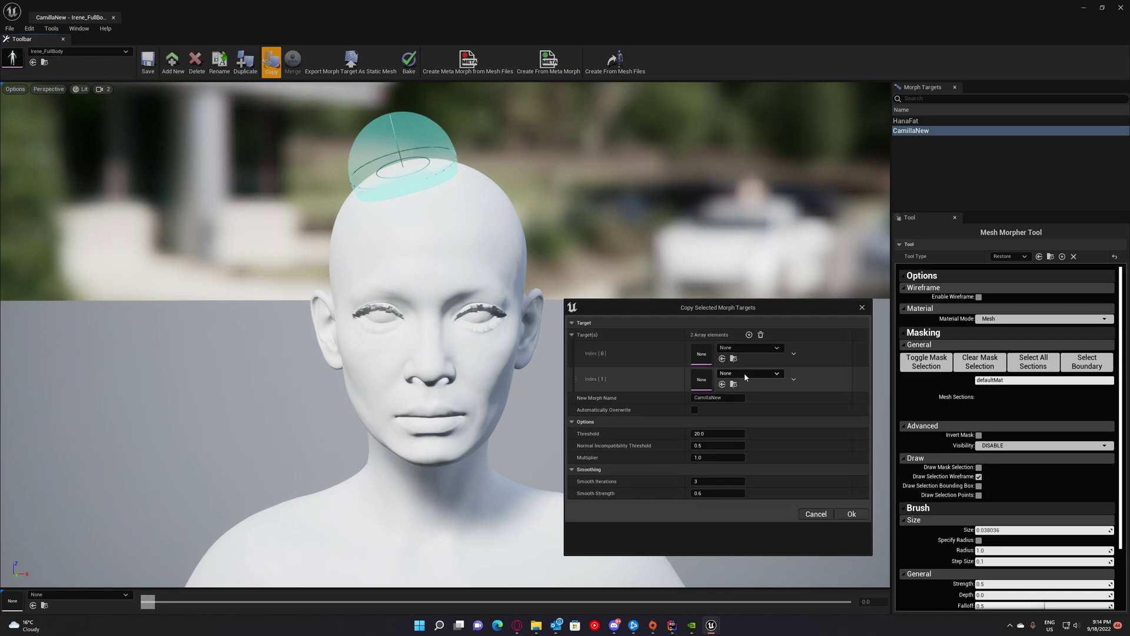
left_click(759, 349)
type("irene")
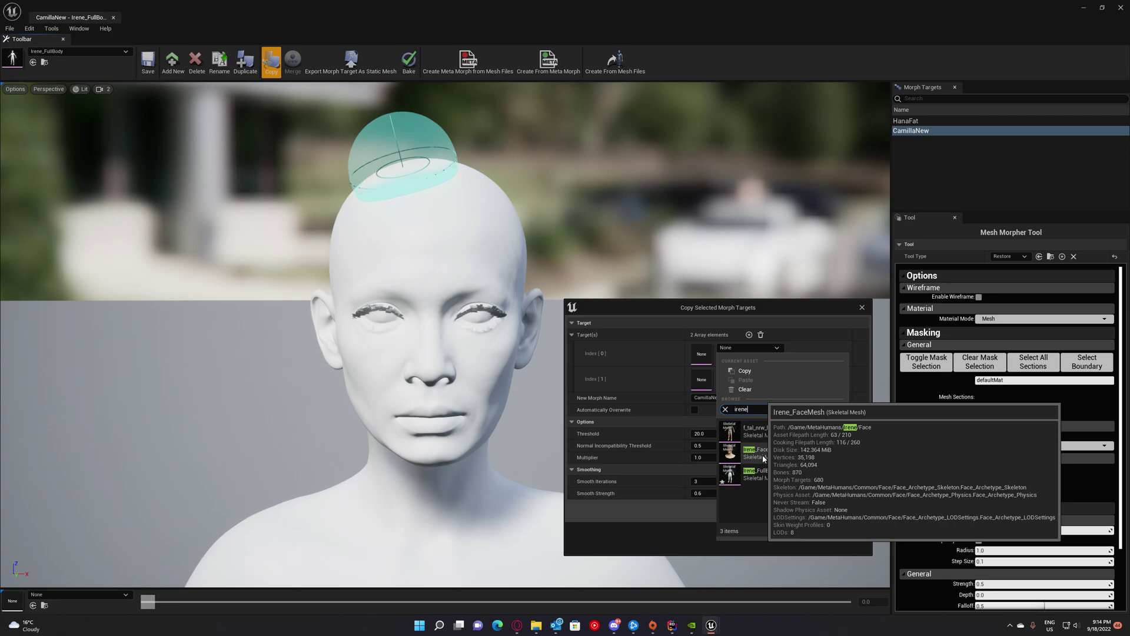
left_click(759, 452)
Assign f_tal_nrw_body to the second target entry of the morph target copy.
left_click(749, 373)
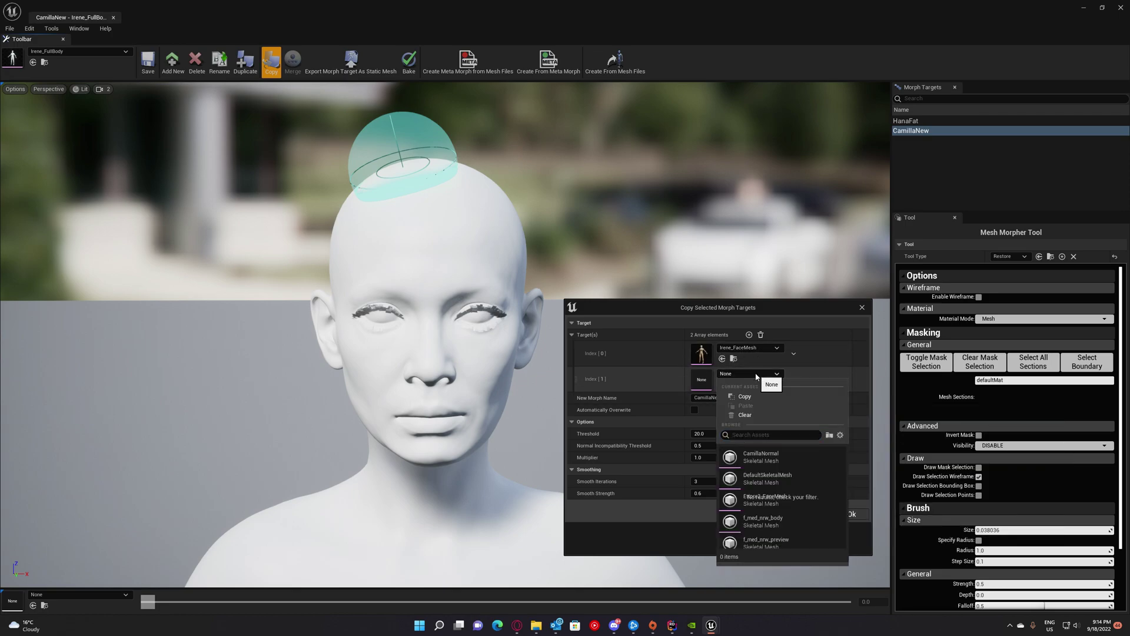
type("irene")
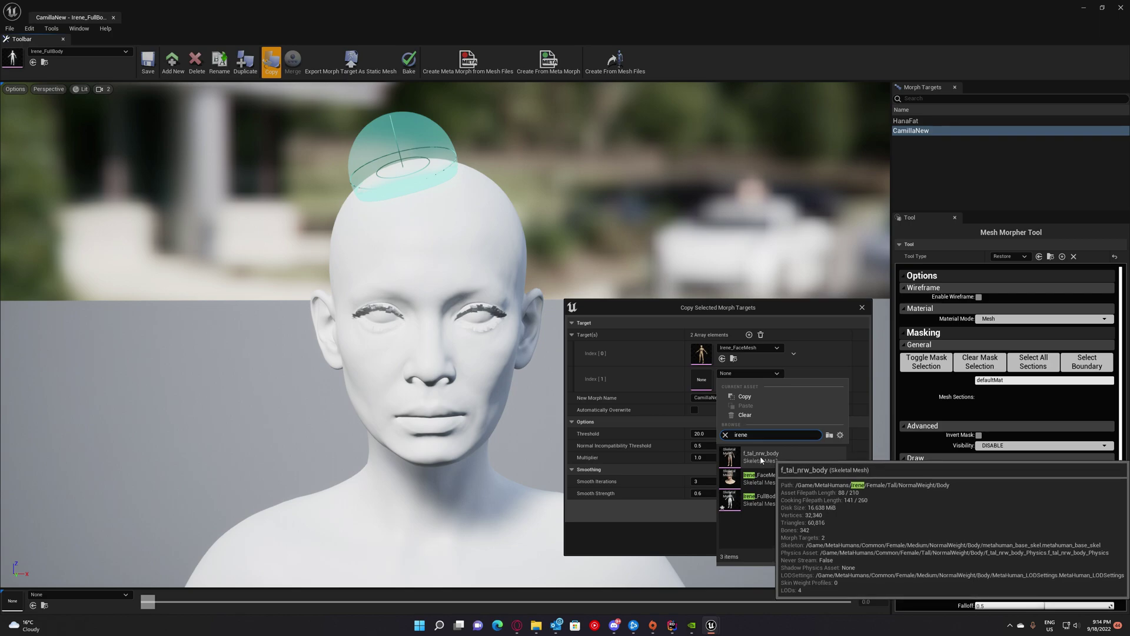
left_click(759, 457)
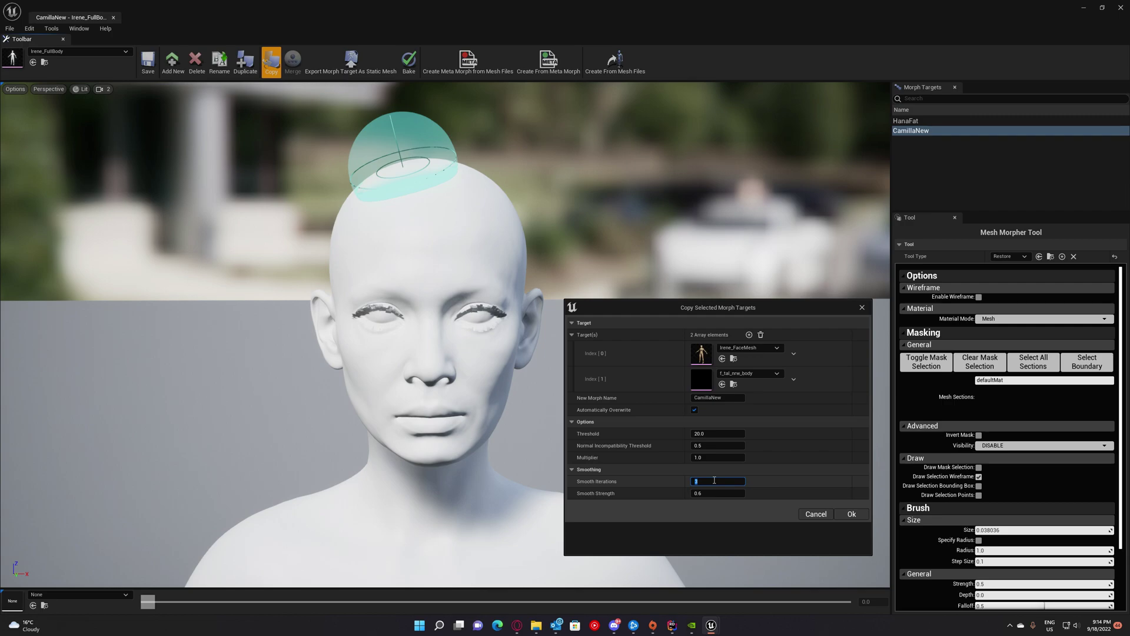
Copy CamillaNew to both target meshes with automatic overwrite enabled and smooth iterations set to 0, and close the copy dialog.
type("0")
left_click(852, 515)
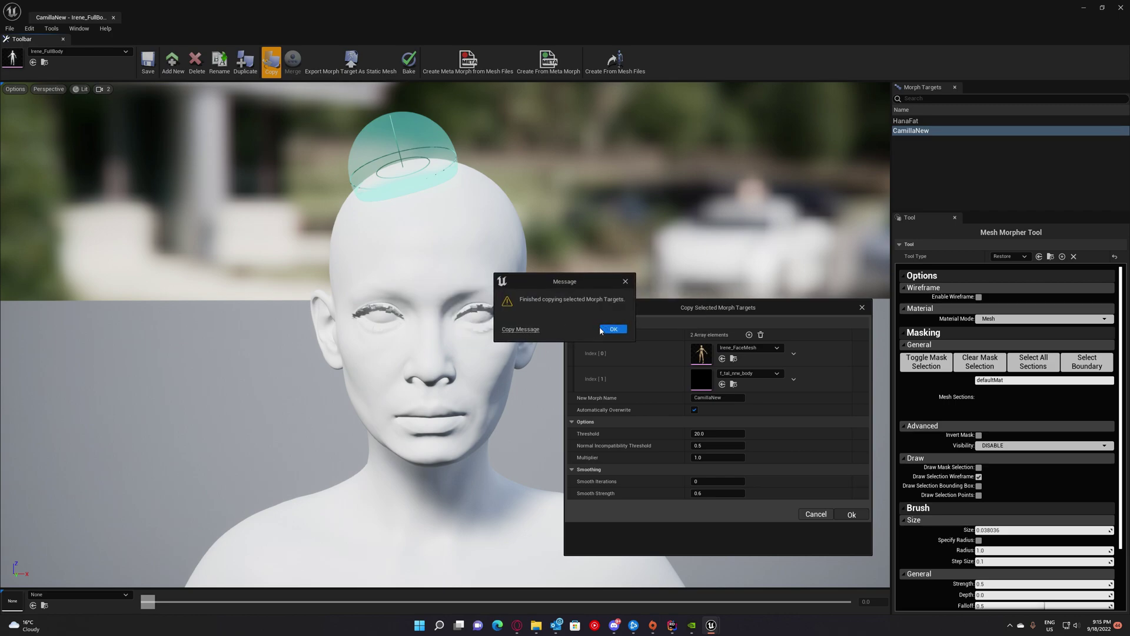
left_click(613, 329)
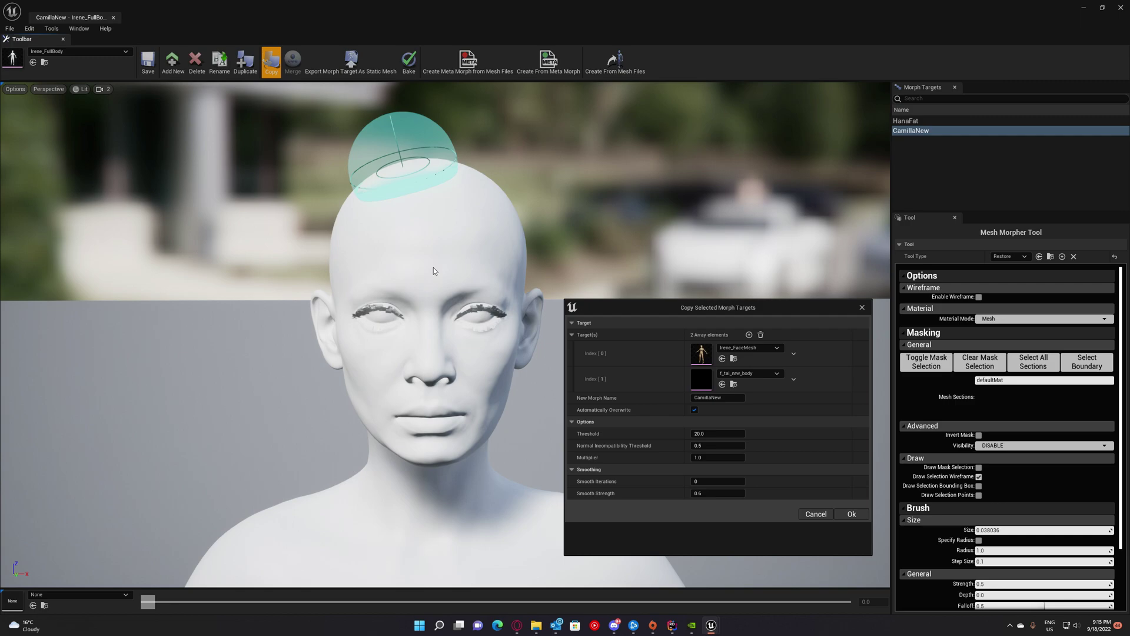
mouse_move(712, 625)
left_click(764, 600)
left_click_drag(872, 310, 806, 279)
left_click(795, 278)
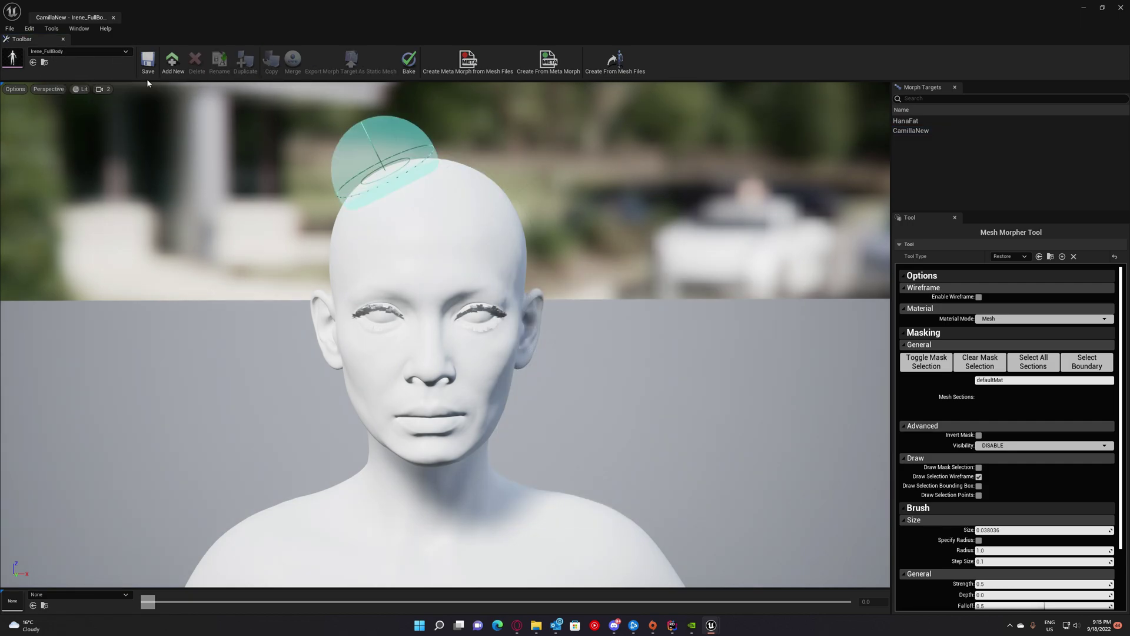
Load Irene_FaceMesh in the Mesh Morpher and select its CamillaNew morph target.
left_click(71, 53)
left_click(83, 177)
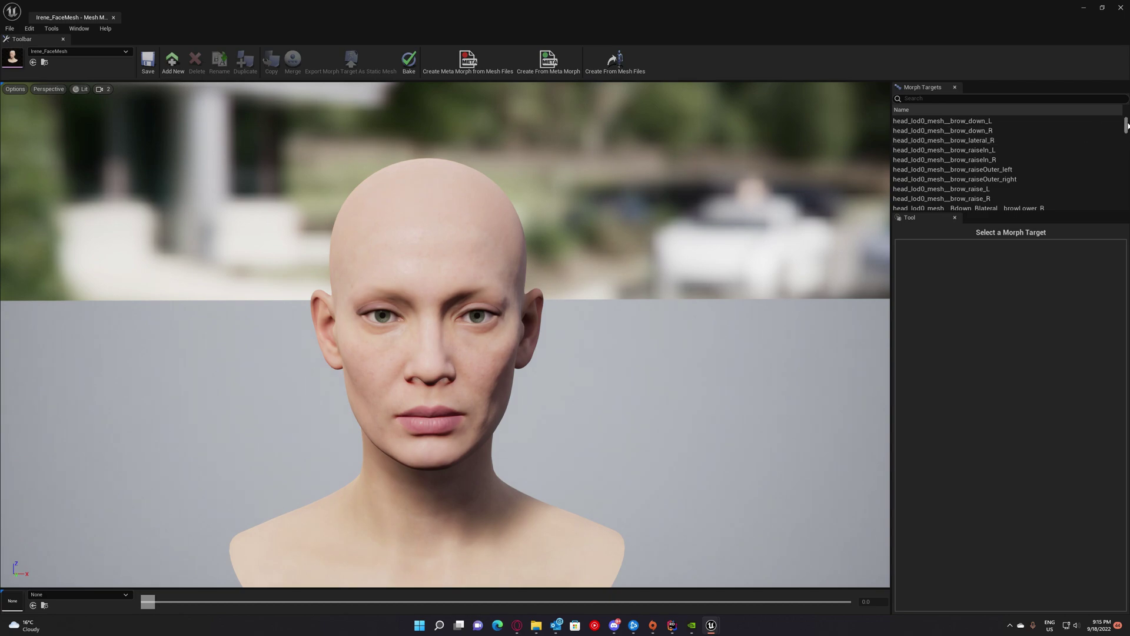
scroll(957, 204, "down", 10)
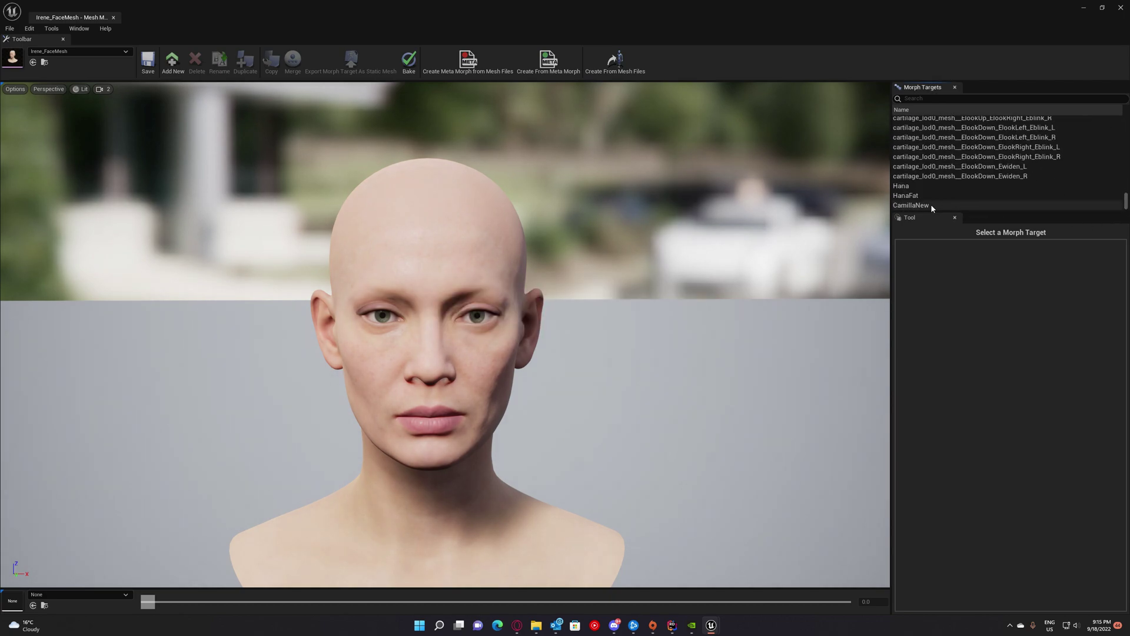
left_click(932, 206)
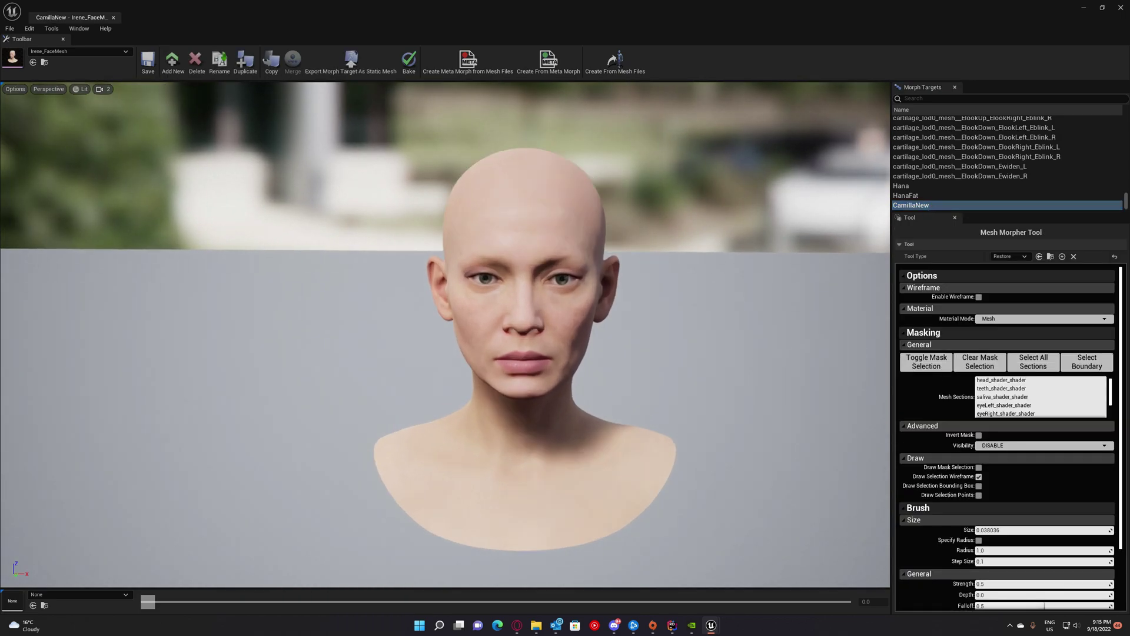
Examine the CamillaNew morph on the face mesh from both sides, especially around the jaw, chin and neck.
right_click_drag(519, 394, 596, 396)
scroll(1013, 467, "down", 3)
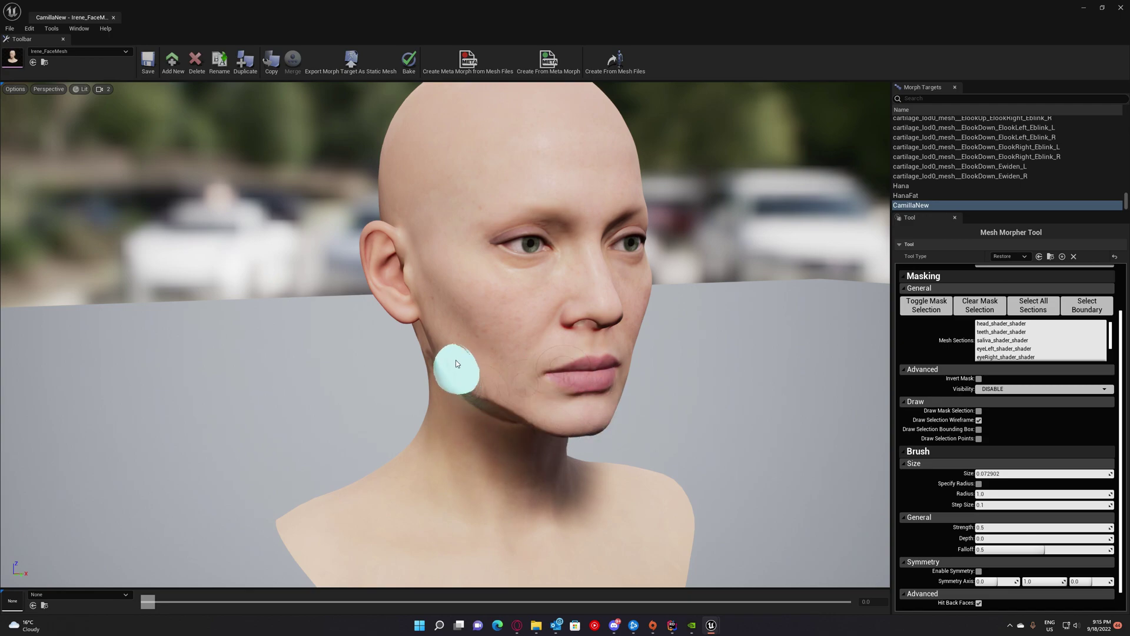
left_click_drag(547, 414, 603, 403, "alt")
mouse_move(664, 366)
right_mouse_down()
mouse_move(594, 397)
mouse_move(481, 395)
right_mouse_up()
right_click_drag(548, 414, 574, 306)
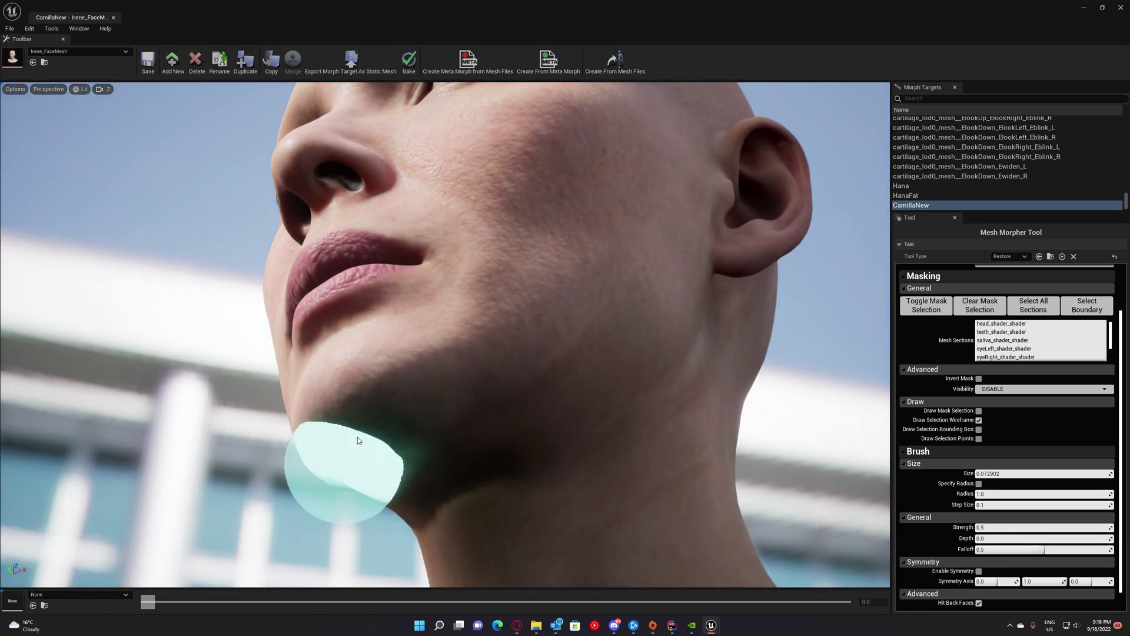
right_click_drag(343, 466, 363, 444)
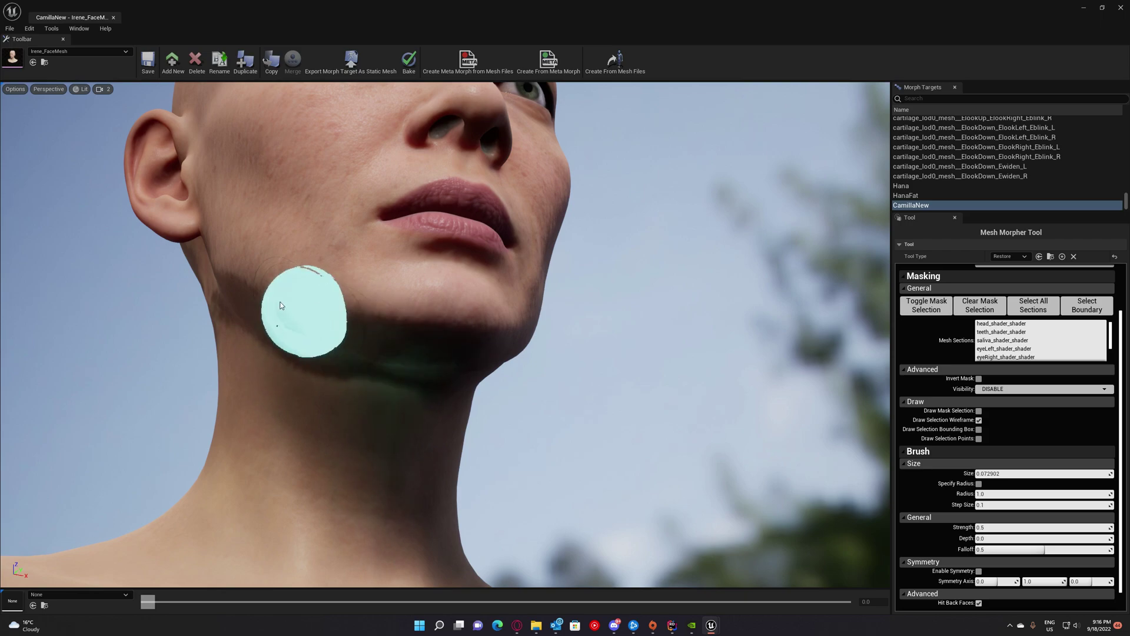
mouse_move(493, 361)
left_mouse_down("alt")
mouse_move(567, 335)
mouse_move(176, 394)
mouse_move(479, 313)
left_mouse_up("alt")
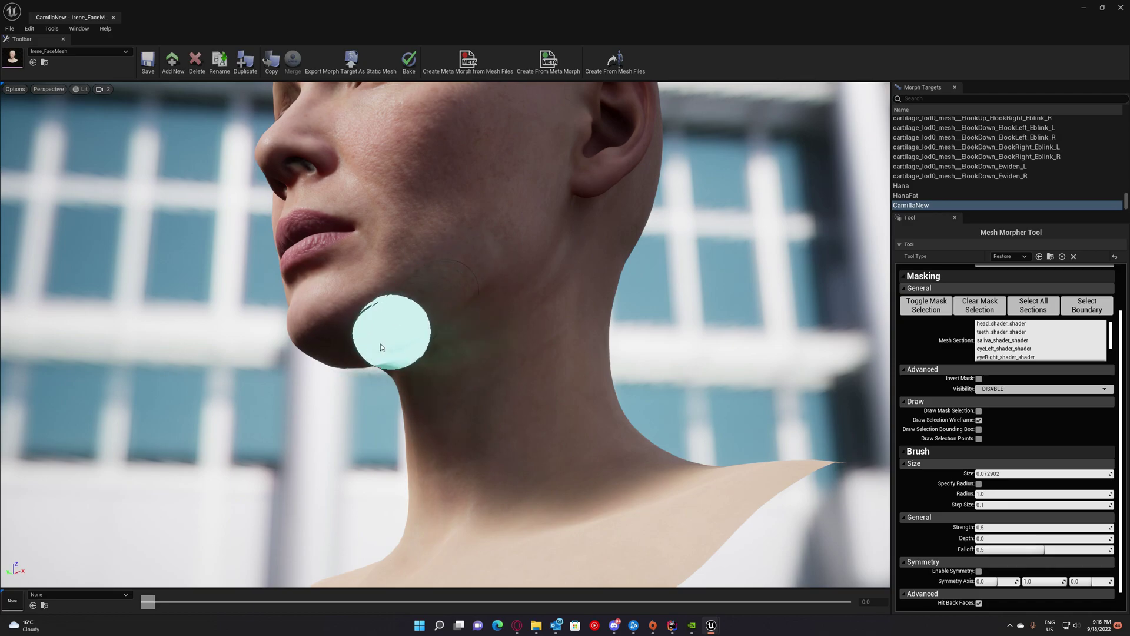
mouse_move(460, 300)
left_mouse_down("alt")
mouse_move(812, 427)
mouse_move(487, 322)
left_mouse_up("alt")
mouse_move(487, 322)
right_mouse_down()
mouse_move(503, 447)
mouse_move(486, 322)
right_mouse_up()
Return to the main editor and open the BP_Irene blueprint from the MetaHumans/Irene folder.
left_click(1085, 9)
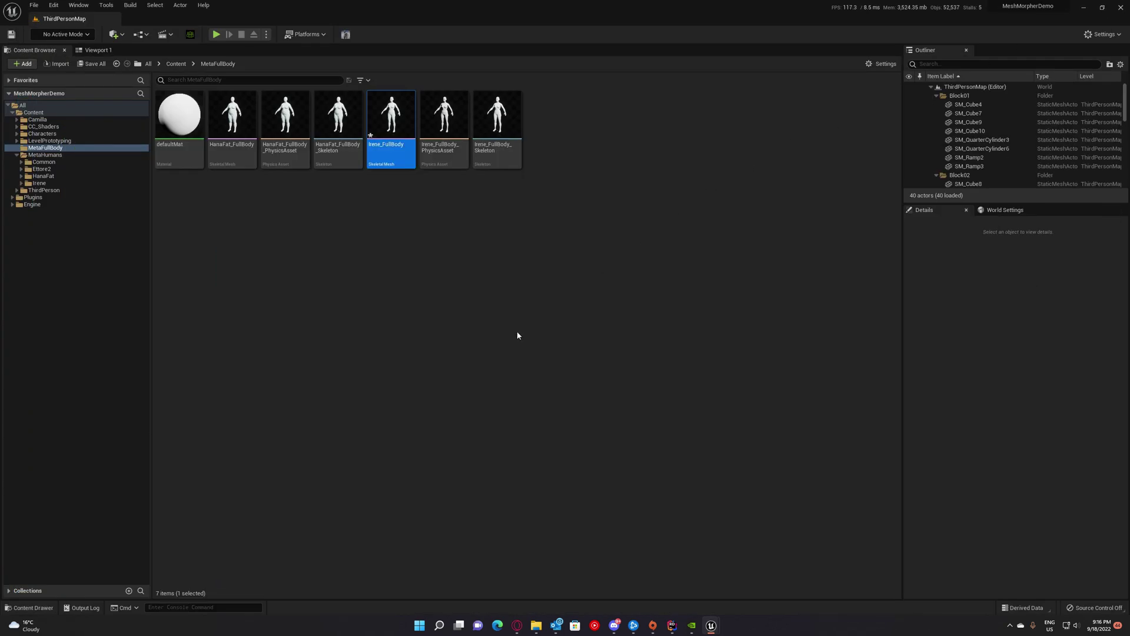
left_click(33, 607)
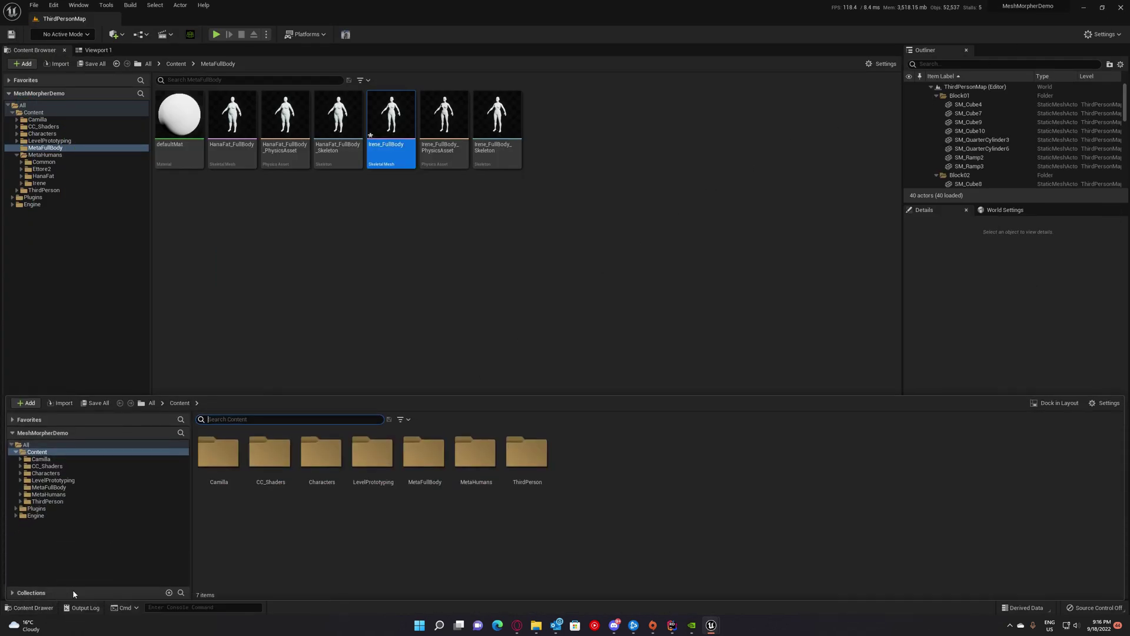
left_click(90, 406)
left_click(633, 412)
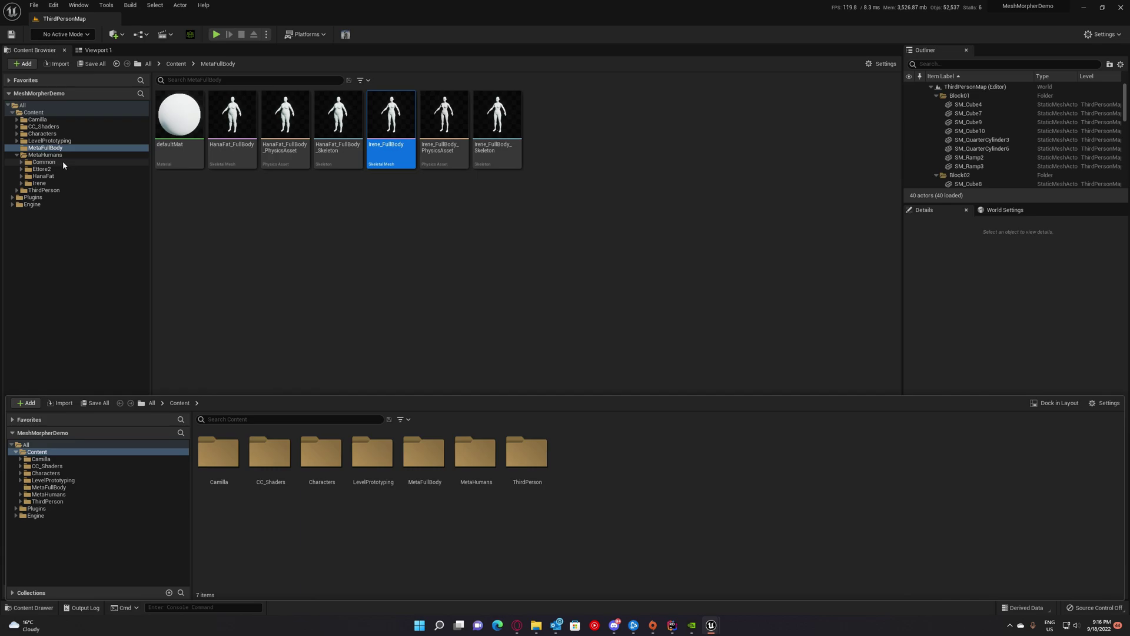
left_click(40, 183)
left_click(613, 122)
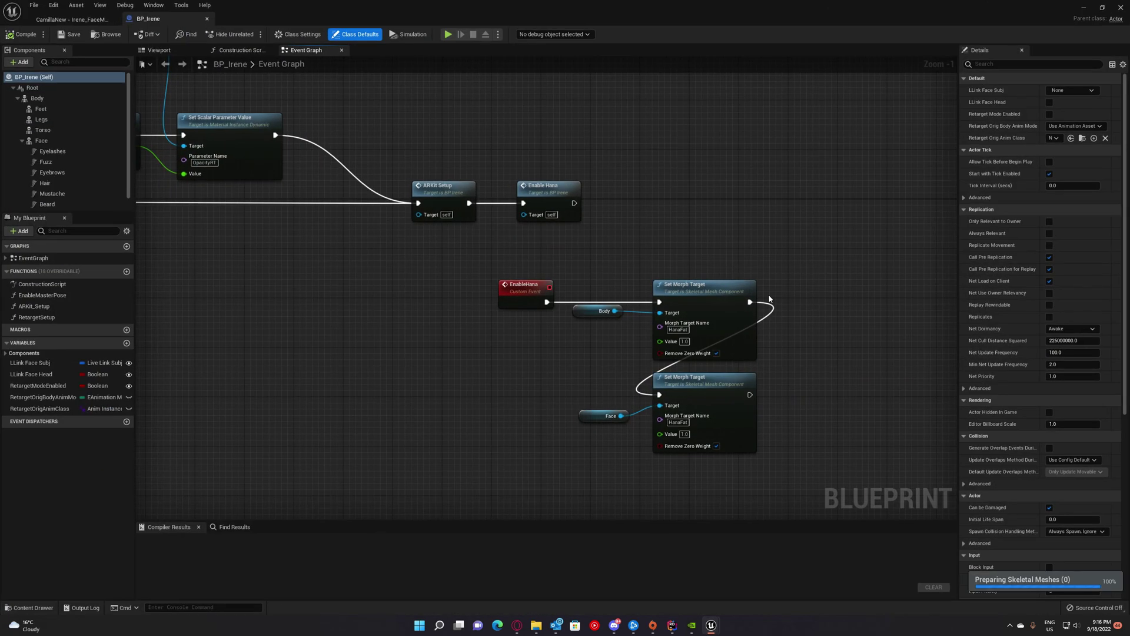
Set the morph target name to CamillaNew for both the Body and Face Set Morph Target nodes, and save and compile the blueprint.
type("CamillaNew")
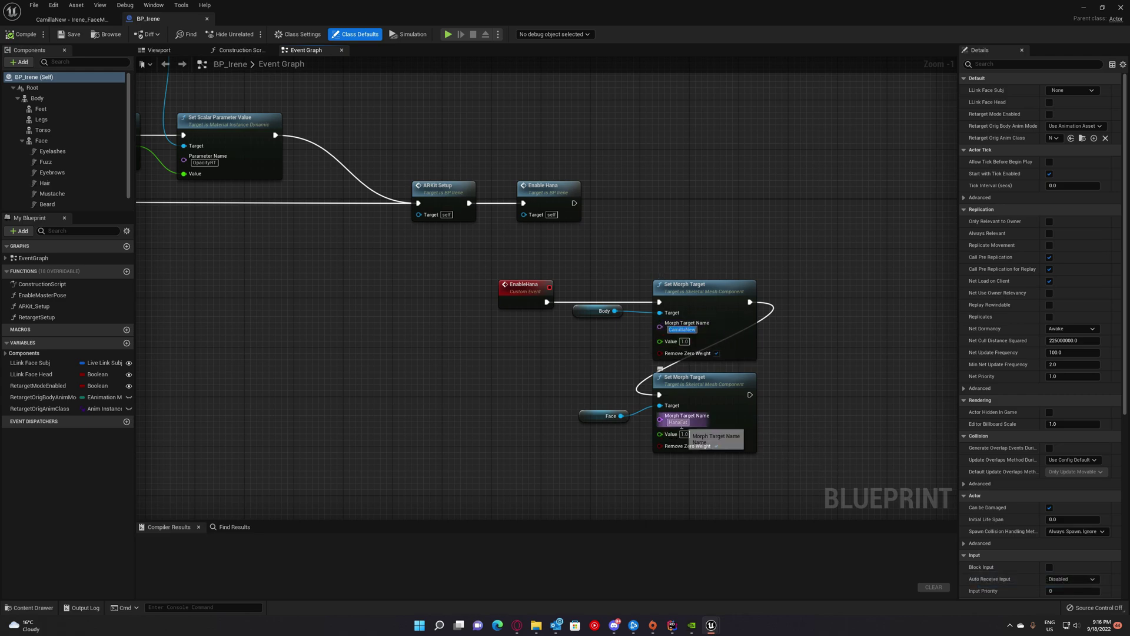
left_click(681, 423)
type("CamillaNew")
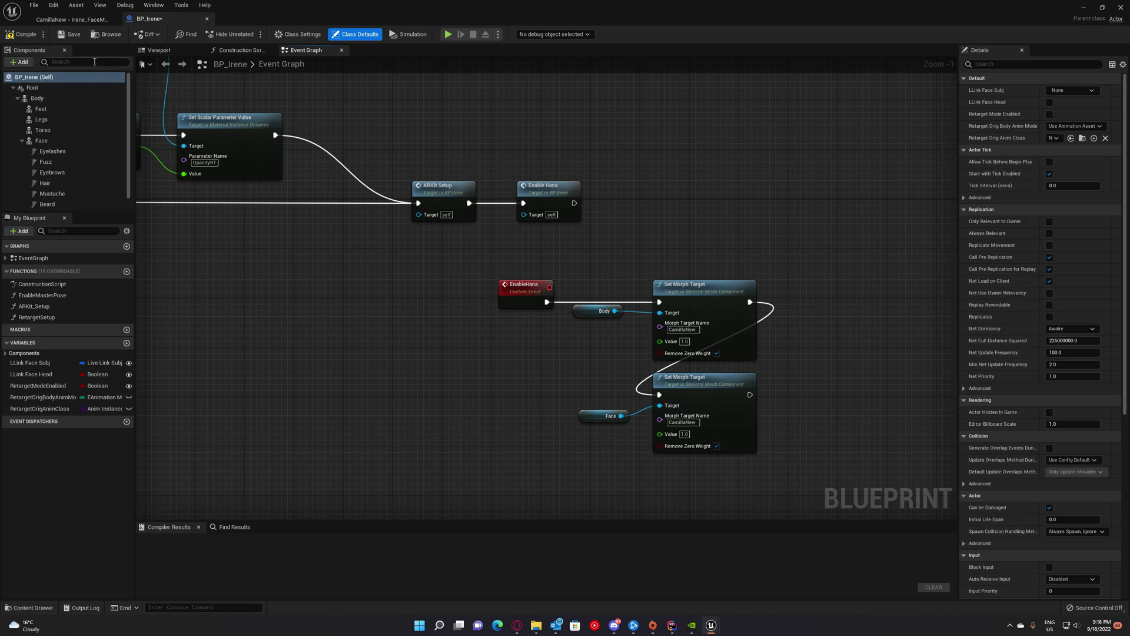
left_click(66, 37)
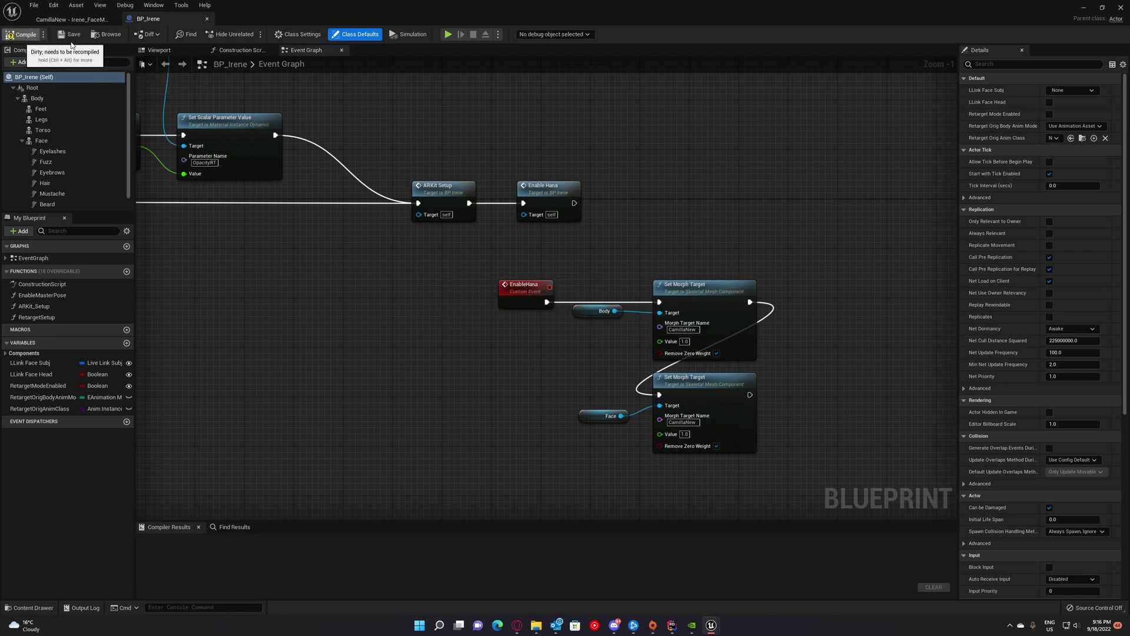
left_click(22, 36)
left_click(34, 36)
Examine the morphed Irene character's face and body in the blueprint's 3D preview, up close and from a distance.
left_click(157, 50)
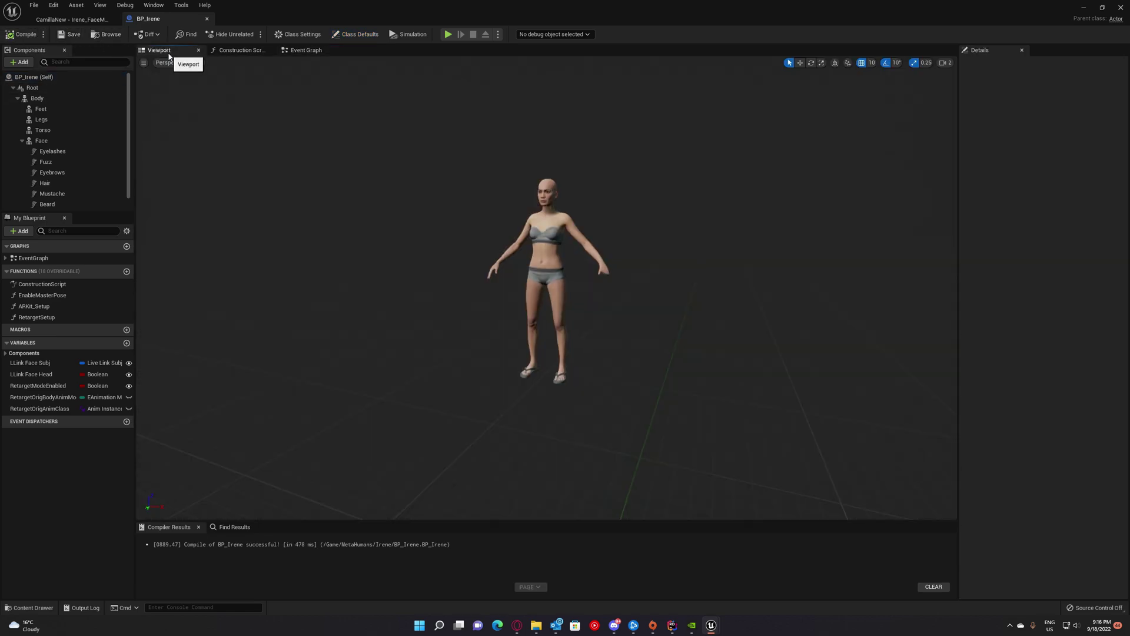
key("w")
right_click_drag(547, 287, 536, 318)
key("s")
key("d")
right_click_drag(500, 247, 471, 251)
key("a")
key("d")
key("s")
key("w")
key("s")
key("w")
key("s")
key("s")
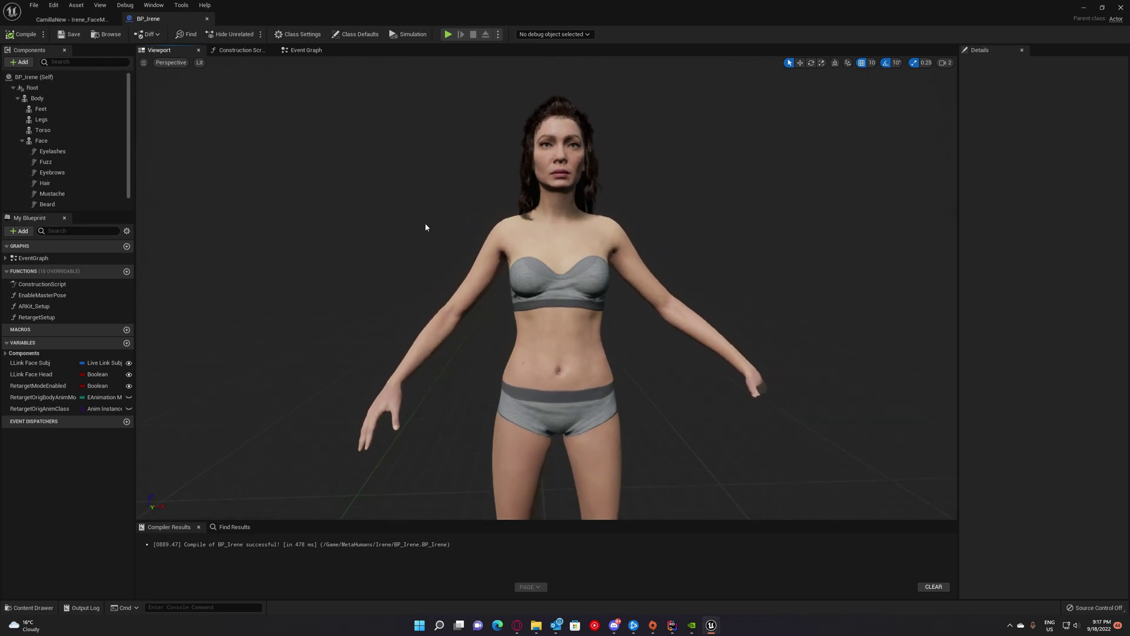